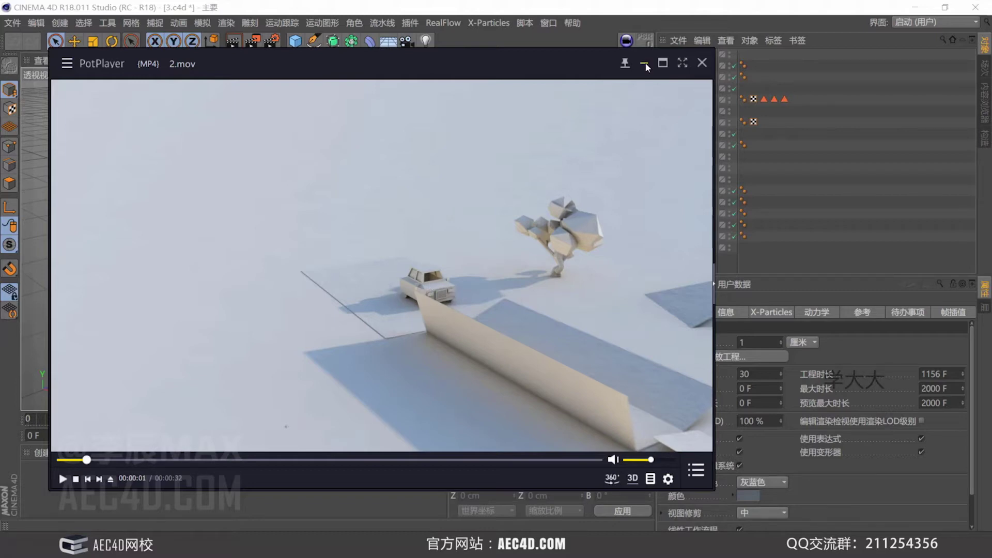
# Step: Compare the low-poly car in the reference video 2.mov with the taxi model in Cinema 4D
pyautogui.moveTo(81, 464); pyautogui.dragTo(88, 461)
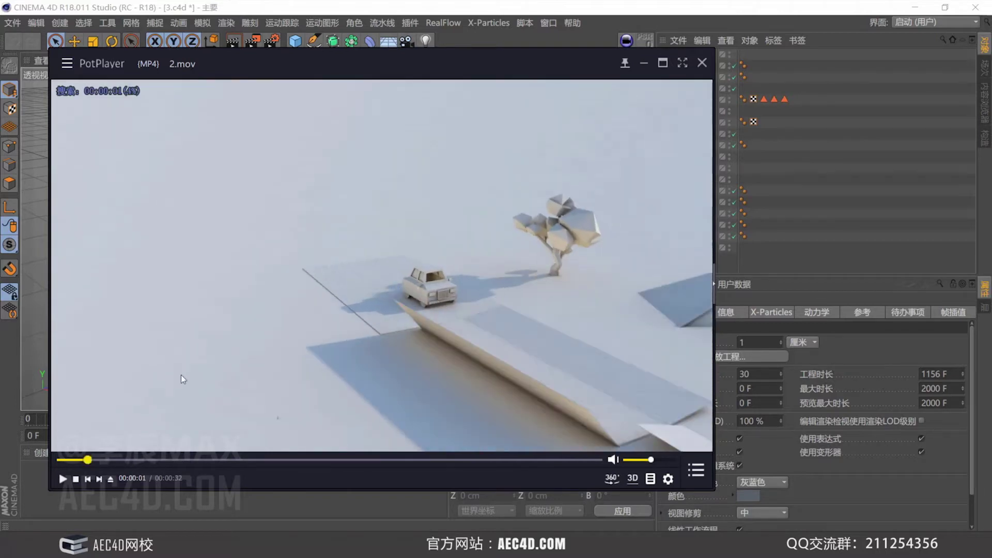
pyautogui.click(643, 63)
pyautogui.moveTo(369, 232)
pyautogui.keyDown('alt'); pyautogui.mouseDown()
pyautogui.moveTo(306, 238)
pyautogui.moveTo(395, 226)
pyautogui.moveTo(371, 232)
pyautogui.moveTo(371, 250)
pyautogui.moveTo(379, 247)
pyautogui.mouseUp(); pyautogui.keyUp('alt')
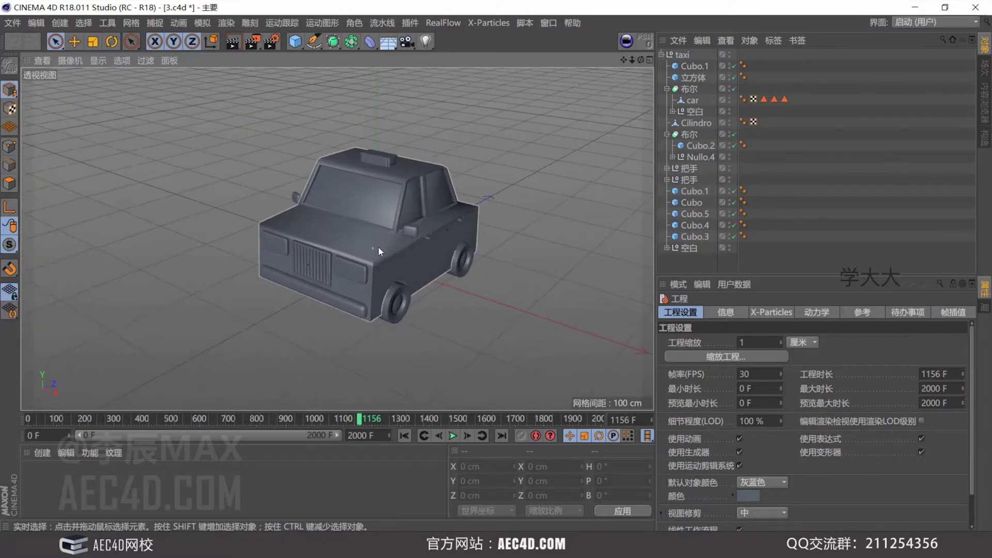
pyautogui.hotkey('alt', 'Tab')
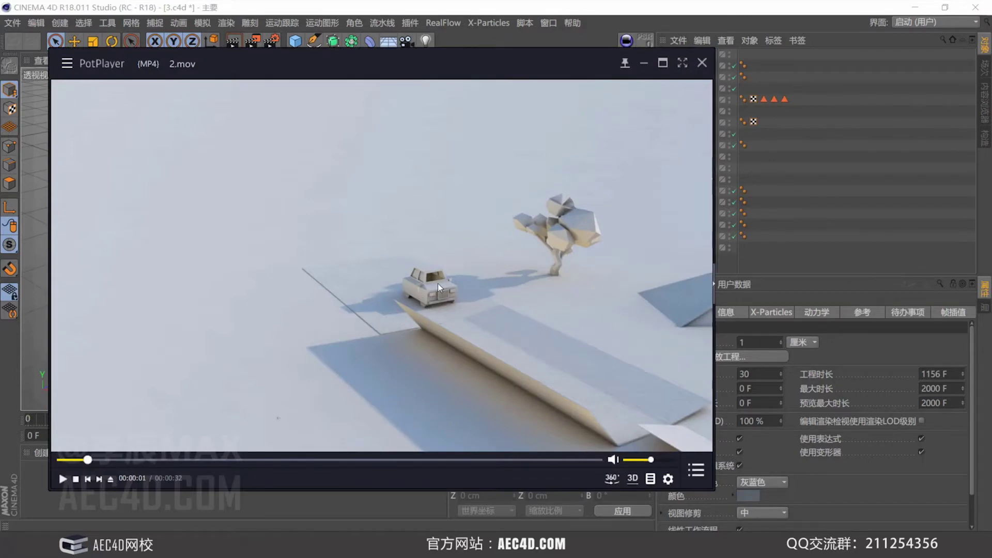
pyautogui.click(646, 62)
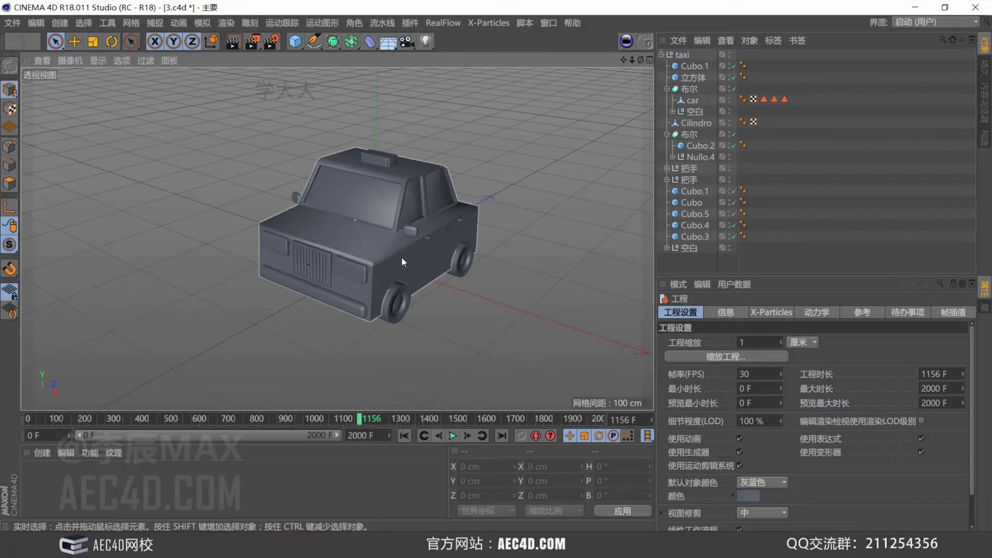
# Step: Switch the viewport display of the taxi to Gouraud shading with wireframe lines
pyautogui.scroll(2, 353, 242)
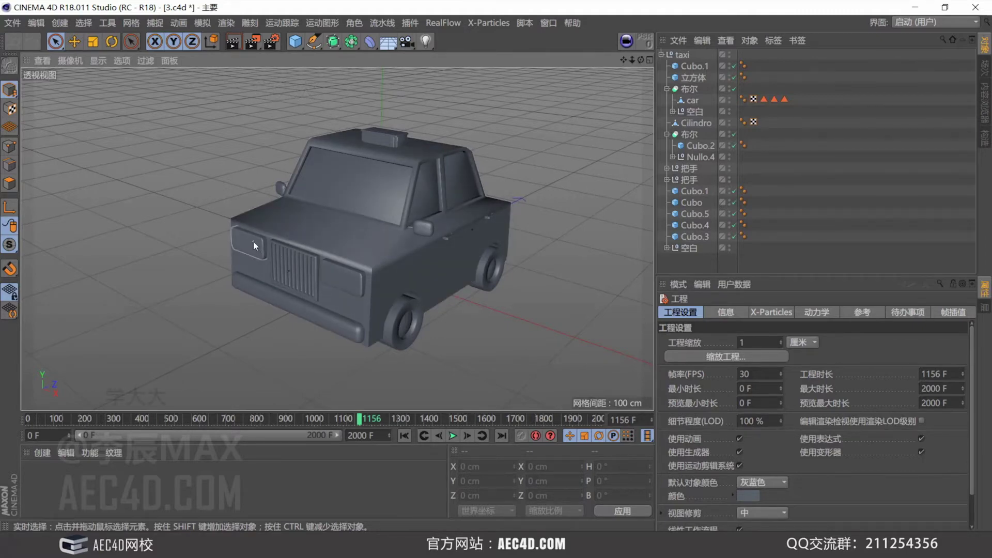
pyautogui.write('nb')
pyautogui.press('Escape')
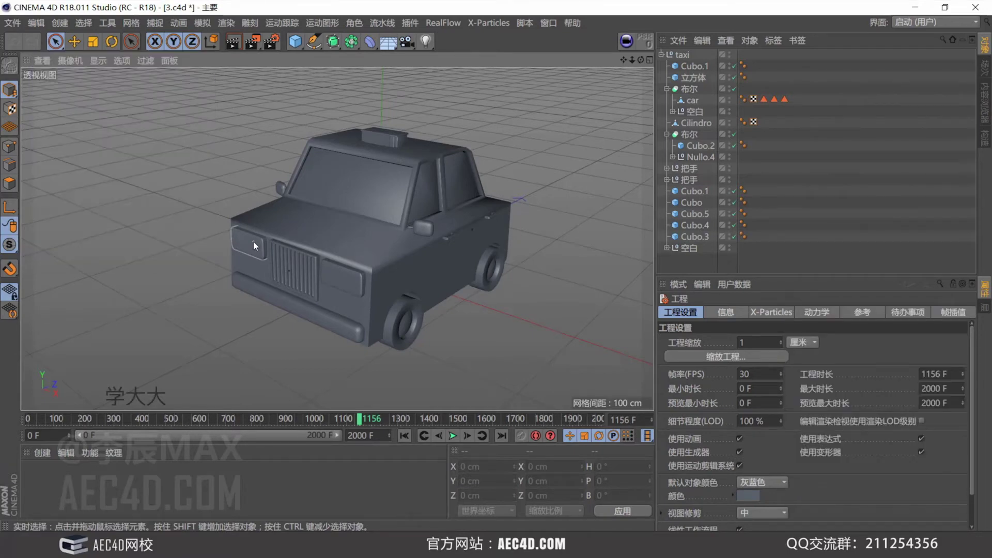
pyautogui.press('n')
pyautogui.press('b')
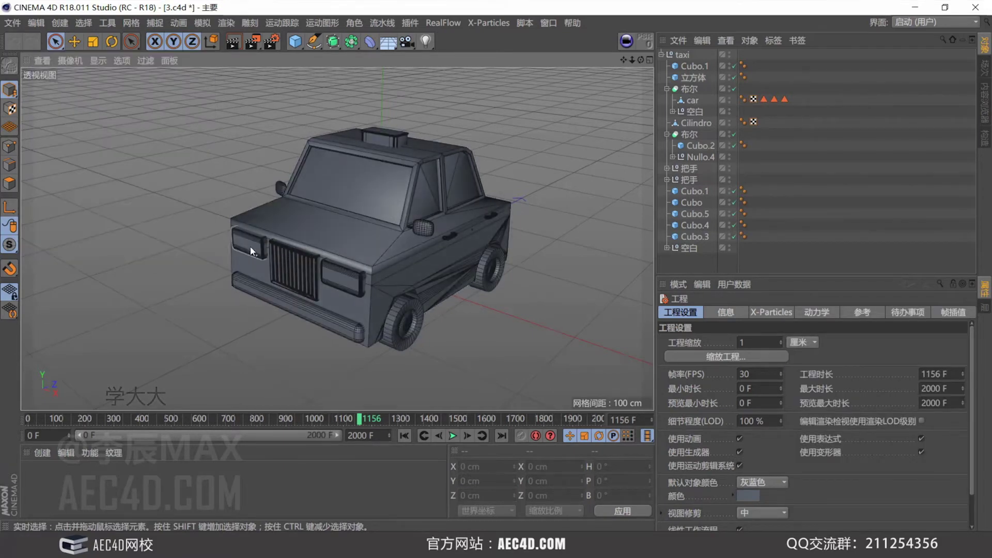
# Step: Turn off the fillet on the taxi's two headlights and front bumper together
pyautogui.click(251, 251)
pyautogui.keyDown('shift'); pyautogui.click(353, 276); pyautogui.keyUp('shift')
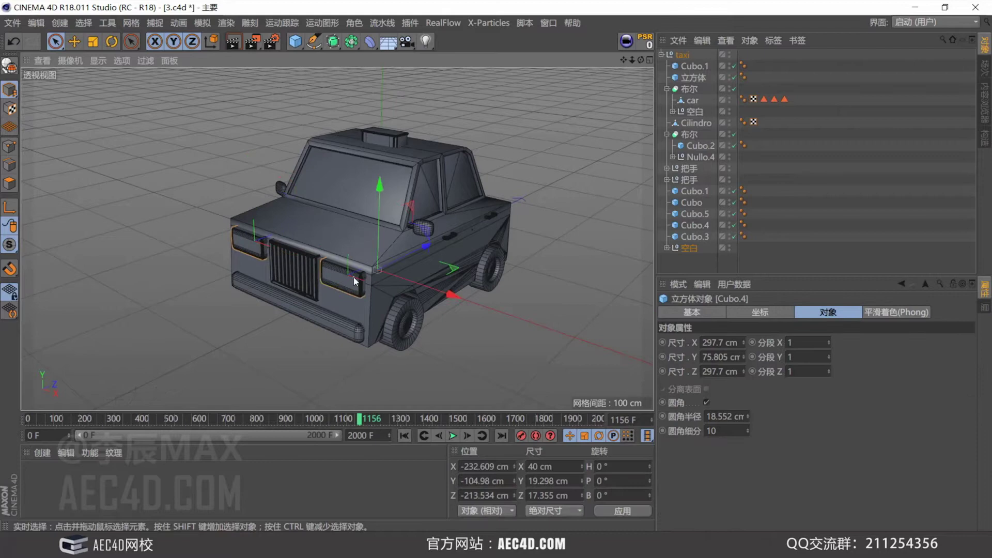
pyautogui.keyDown('shift'); pyautogui.click(330, 328); pyautogui.keyUp('shift')
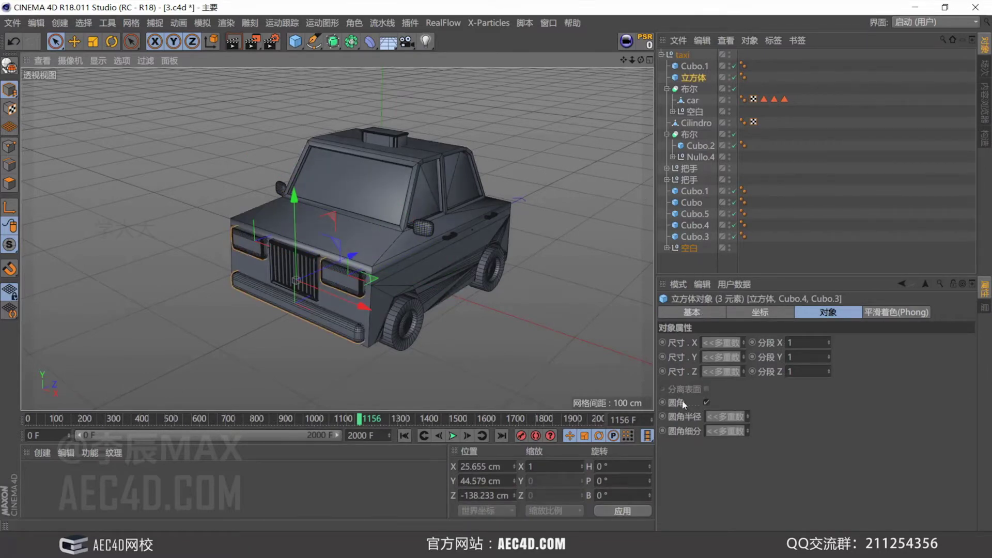
pyautogui.click(707, 402)
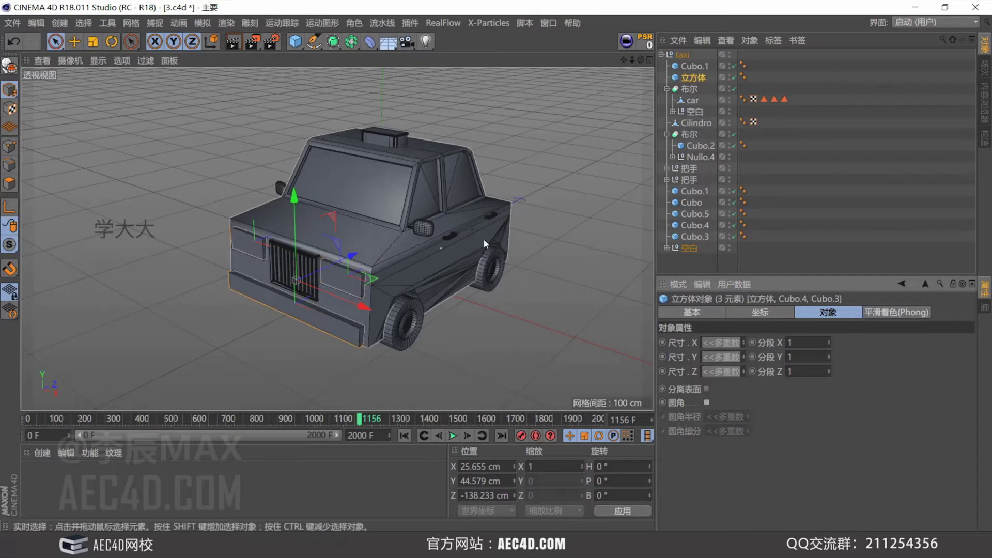
# Step: Turn off the fillet on the two rear lights and the rear bumper
pyautogui.keyDown('alt'); pyautogui.moveTo(484, 238); pyautogui.dragTo(425, 216); pyautogui.keyUp('alt')
pyautogui.click(315, 278)
pyautogui.keyDown('shift'); pyautogui.click(444, 243); pyautogui.keyUp('shift')
pyautogui.keyDown('shift'); pyautogui.click(422, 297); pyautogui.keyUp('shift')
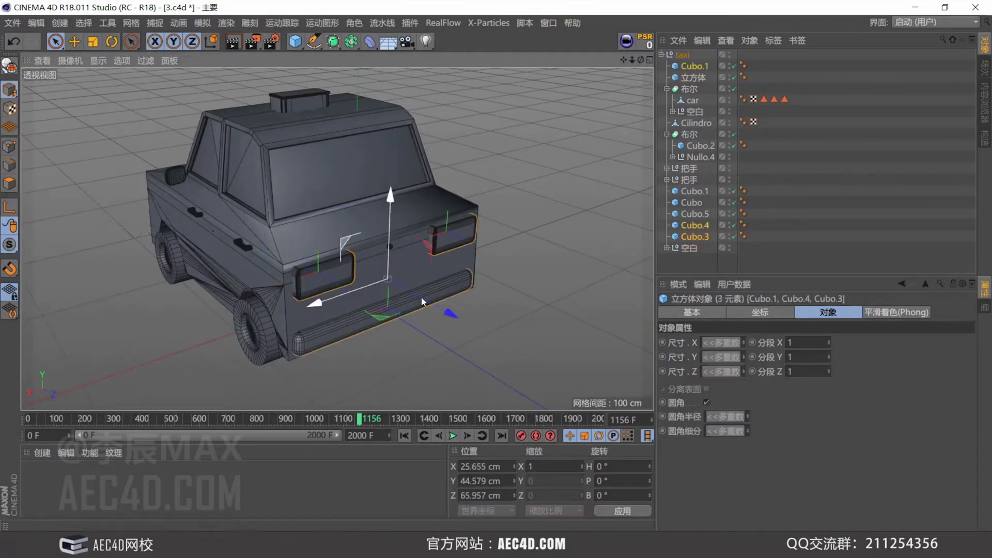
pyautogui.click(706, 402)
# Step: Turn off the fillet on Cubo.2, the cube inside the front grille's Boole
pyautogui.keyDown('alt'); pyautogui.moveTo(227, 201); pyautogui.dragTo(292, 184); pyautogui.keyUp('alt')
pyautogui.keyDown('alt'); pyautogui.moveTo(202, 186); pyautogui.dragTo(320, 232, button='middle'); pyautogui.keyUp('alt')
pyautogui.scroll(3, 304, 221)
pyautogui.keyDown('alt'); pyautogui.moveTo(291, 222); pyautogui.dragTo(235, 279); pyautogui.keyUp('alt')
pyautogui.click(303, 191)
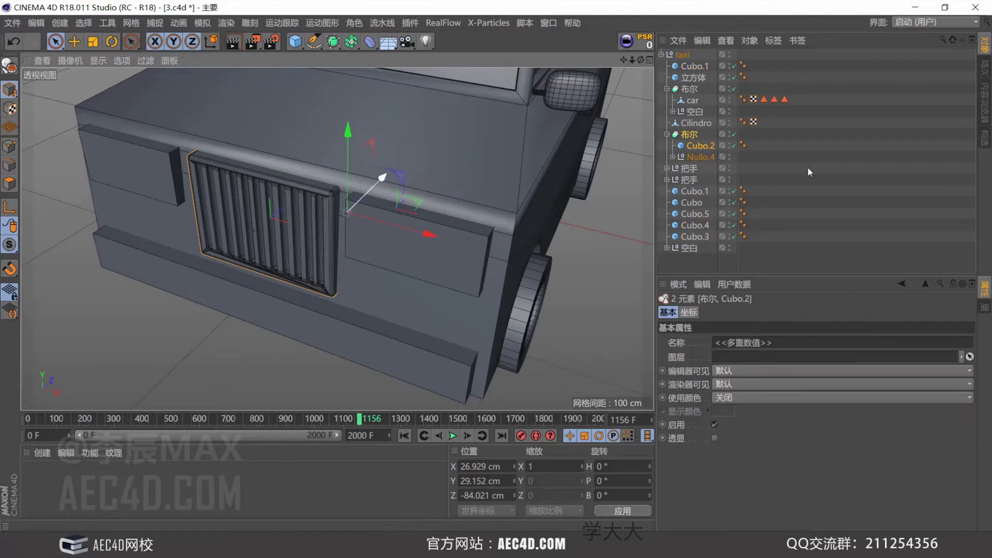
pyautogui.click(700, 145)
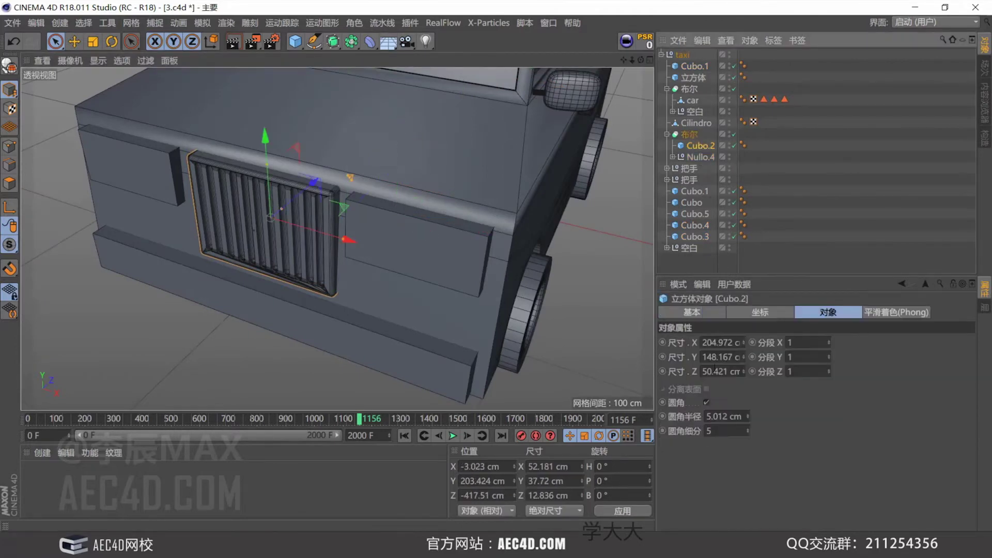
pyautogui.click(707, 402)
# Step: Disable the subdivision surface inside the 镜子 group of the side mirror on the car's left side
pyautogui.keyDown('alt'); pyautogui.moveTo(451, 178); pyautogui.dragTo(403, 207); pyautogui.keyUp('alt')
pyautogui.keyDown('alt'); pyautogui.moveTo(403, 206); pyautogui.dragTo(388, 153, button='right'); pyautogui.keyUp('alt')
pyautogui.keyDown('alt'); pyautogui.moveTo(388, 153); pyautogui.dragTo(386, 141); pyautogui.keyUp('alt')
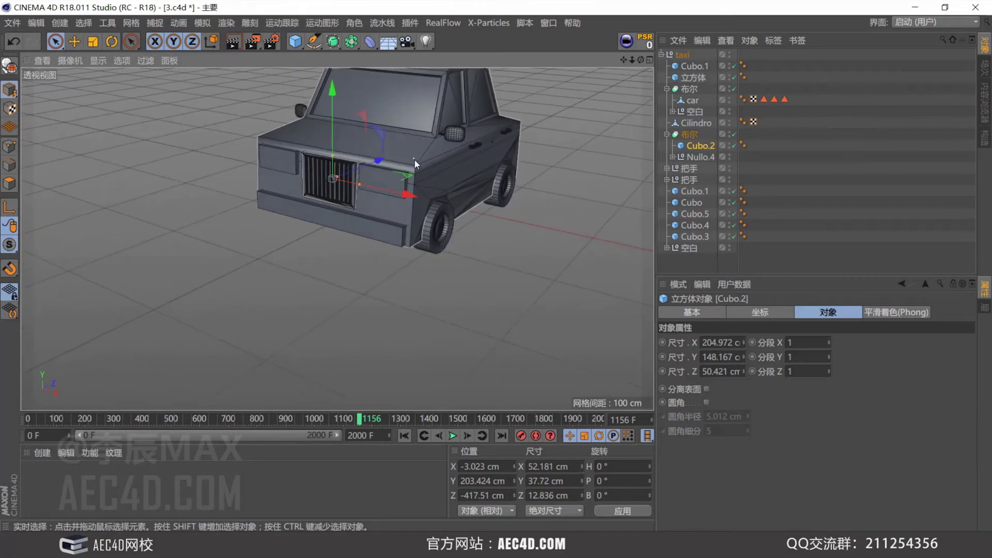
pyautogui.keyDown('alt'); pyautogui.moveTo(414, 159); pyautogui.dragTo(411, 187, button='middle'); pyautogui.keyUp('alt')
pyautogui.keyDown('alt'); pyautogui.moveTo(408, 162); pyautogui.dragTo(393, 200); pyautogui.keyUp('alt')
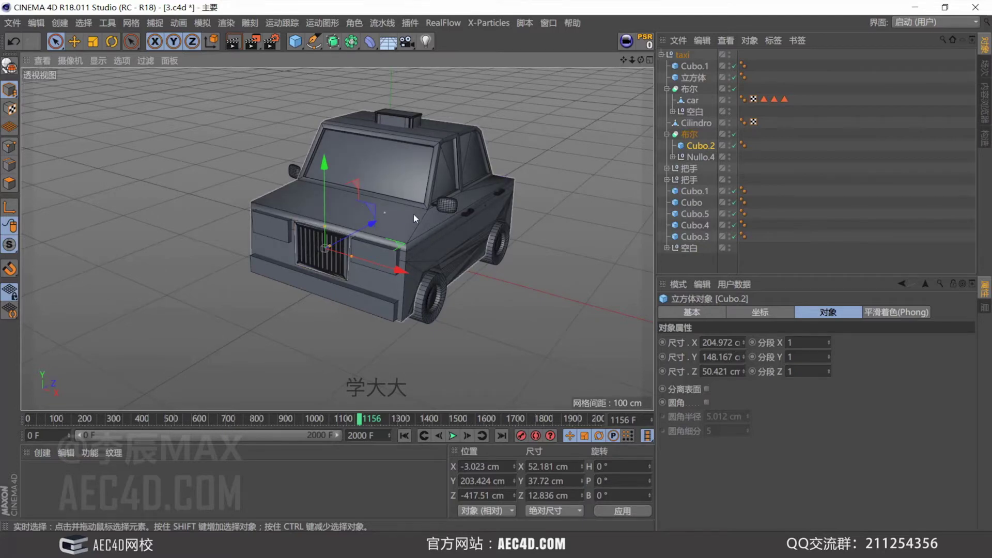
pyautogui.scroll(3, 408, 208)
pyautogui.click(460, 202)
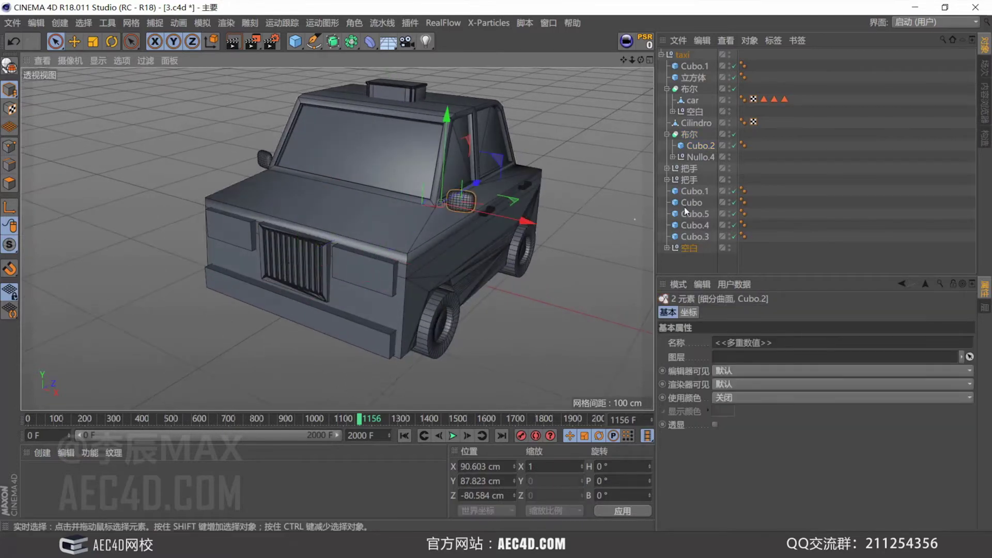
pyautogui.click(666, 248)
pyautogui.scroll(-2, 702, 231)
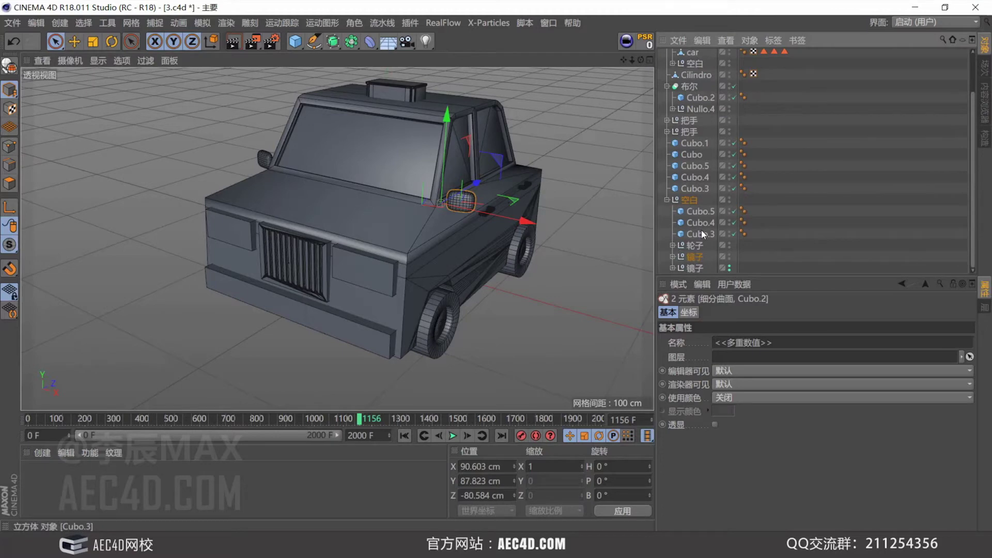
pyautogui.click(672, 257)
pyautogui.scroll(-1, 692, 243)
pyautogui.click(714, 246)
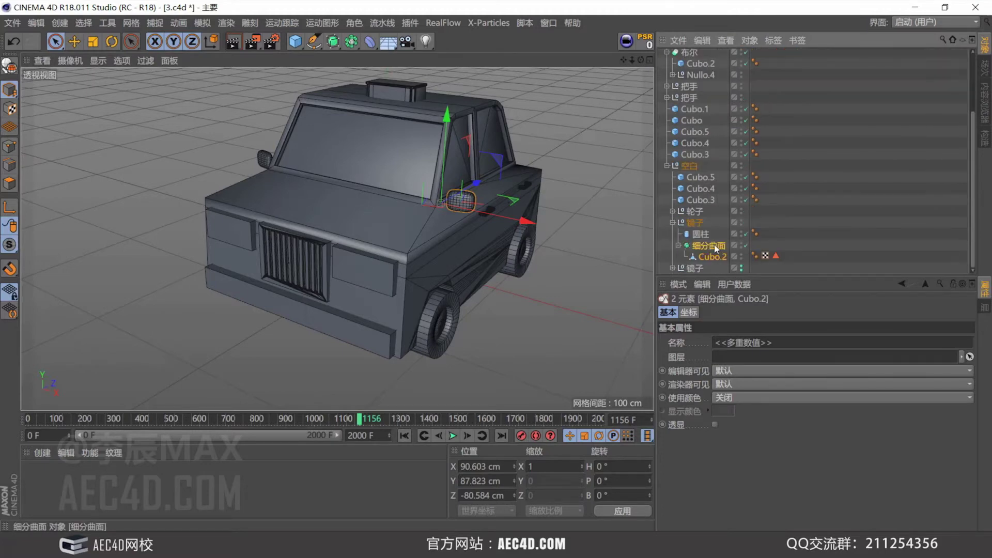
pyautogui.click(746, 245)
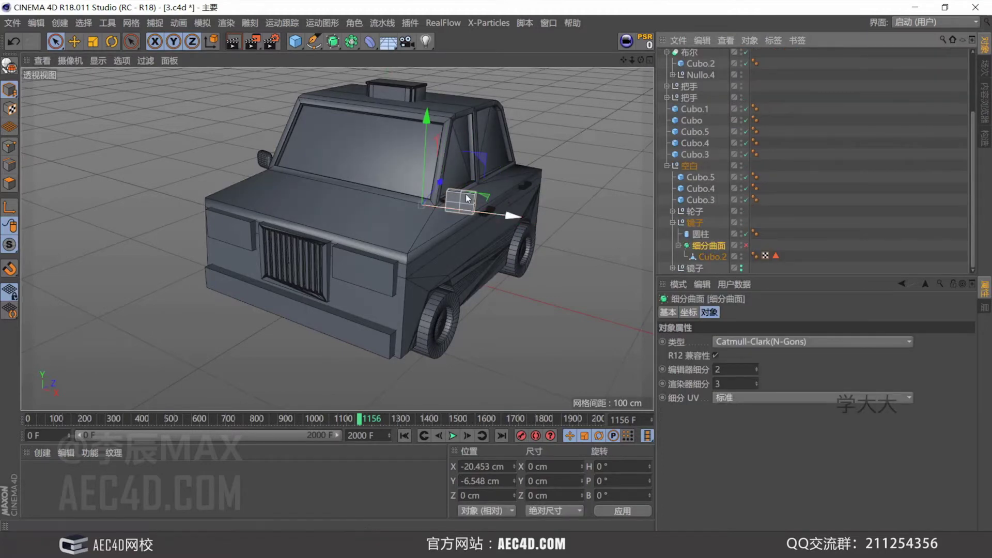
# Step: Disable the subdivision surface of the side mirror on the car's opposite side
pyautogui.scroll(2, 464, 201)
pyautogui.moveTo(464, 201)
pyautogui.keyDown('alt'); pyautogui.mouseDown()
pyautogui.moveTo(376, 198)
pyautogui.moveTo(460, 209)
pyautogui.moveTo(444, 198)
pyautogui.moveTo(336, 228)
pyautogui.moveTo(465, 188)
pyautogui.mouseUp(); pyautogui.keyUp('alt')
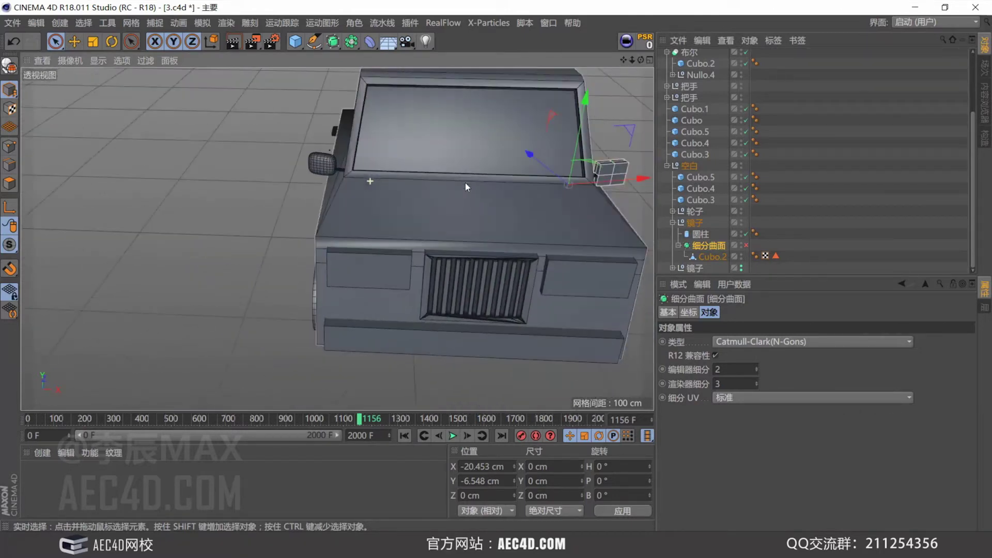
pyautogui.click(673, 268)
pyautogui.click(745, 256)
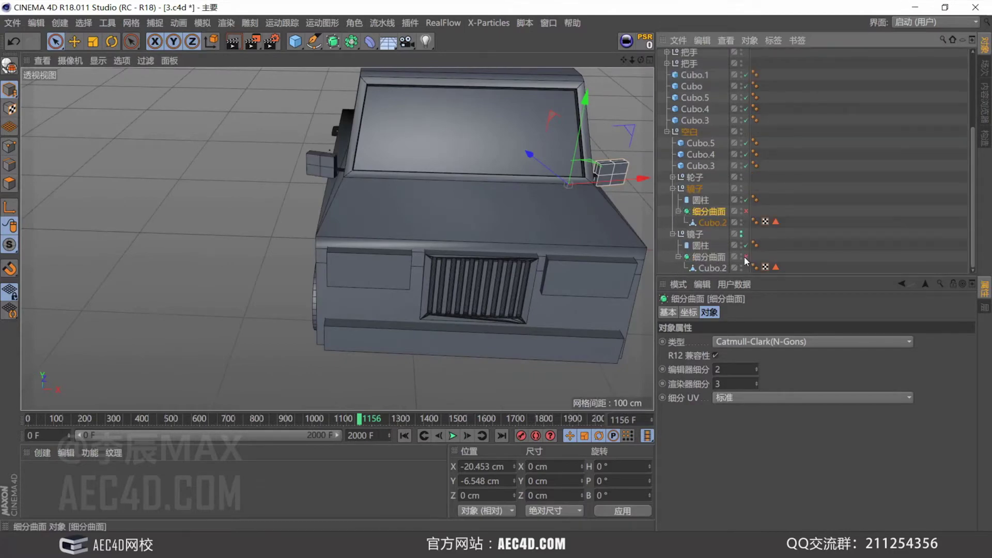
# Step: Delete both 把手 groups to remove the door handles from the two sides of the taxi
pyautogui.keyDown('alt'); pyautogui.moveTo(416, 157); pyautogui.dragTo(428, 169); pyautogui.keyUp('alt')
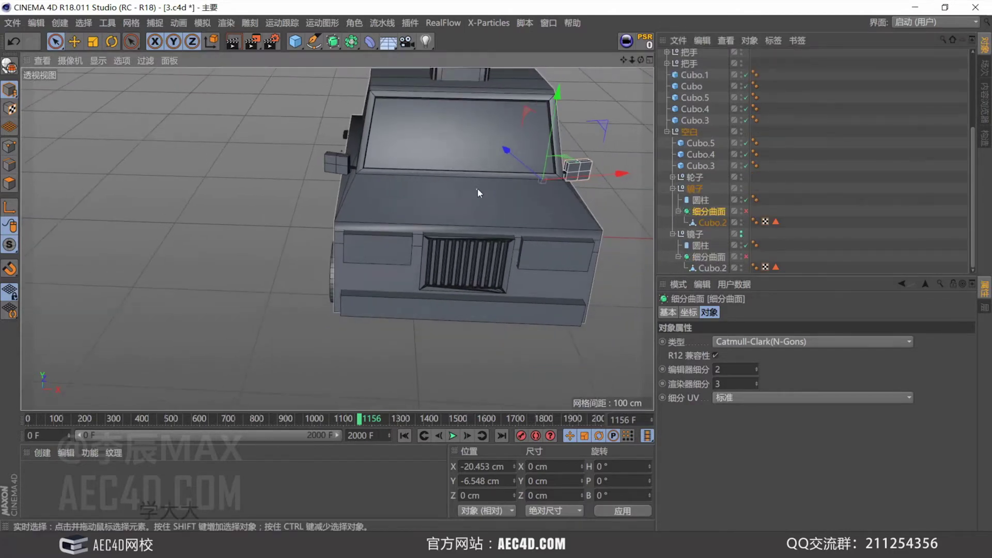
pyautogui.keyDown('alt'); pyautogui.moveTo(477, 190); pyautogui.dragTo(341, 171); pyautogui.keyUp('alt')
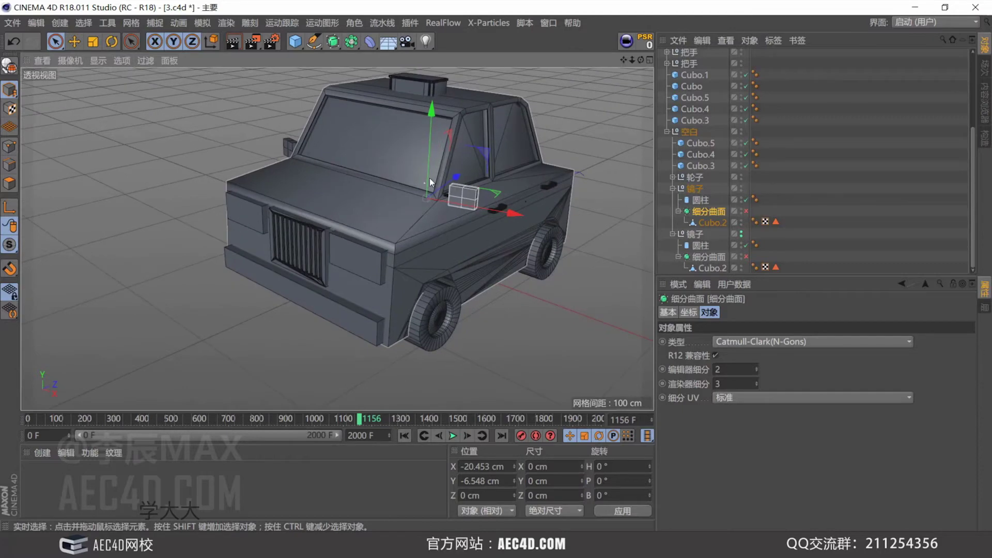
pyautogui.keyDown('alt'); pyautogui.moveTo(414, 182); pyautogui.dragTo(356, 181); pyautogui.keyUp('alt')
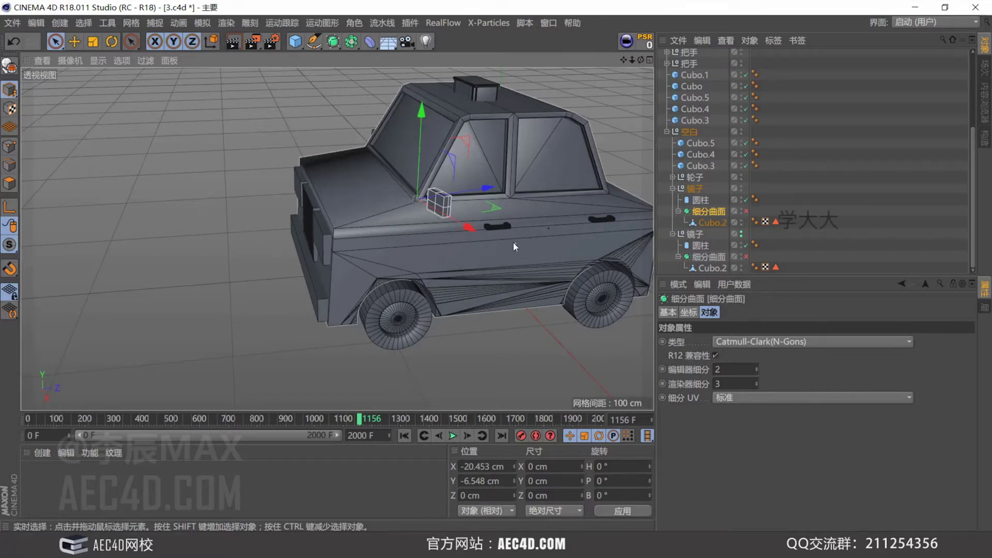
pyautogui.keyDown('alt'); pyautogui.moveTo(534, 235); pyautogui.dragTo(541, 206, button='right'); pyautogui.keyUp('alt')
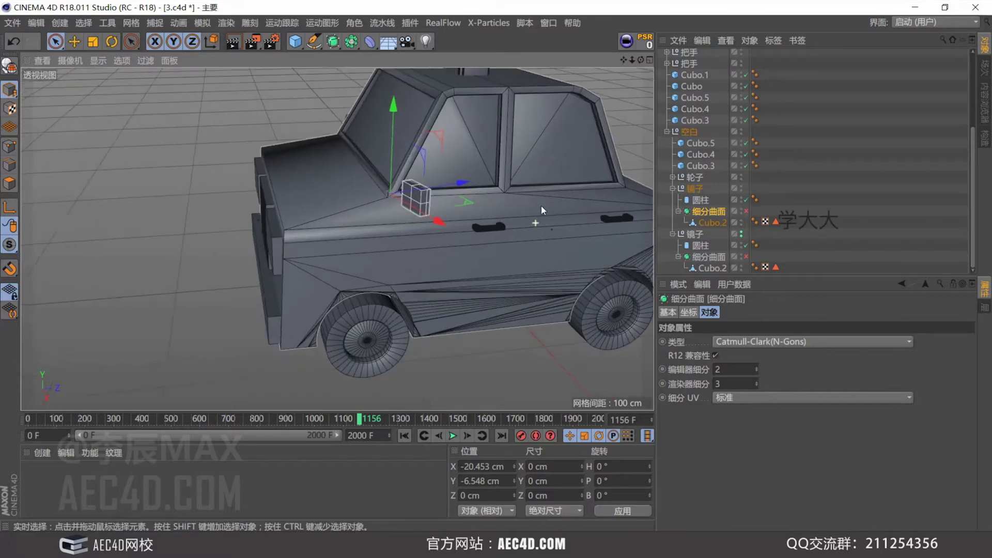
pyautogui.click(490, 228)
pyautogui.scroll(2, 681, 100)
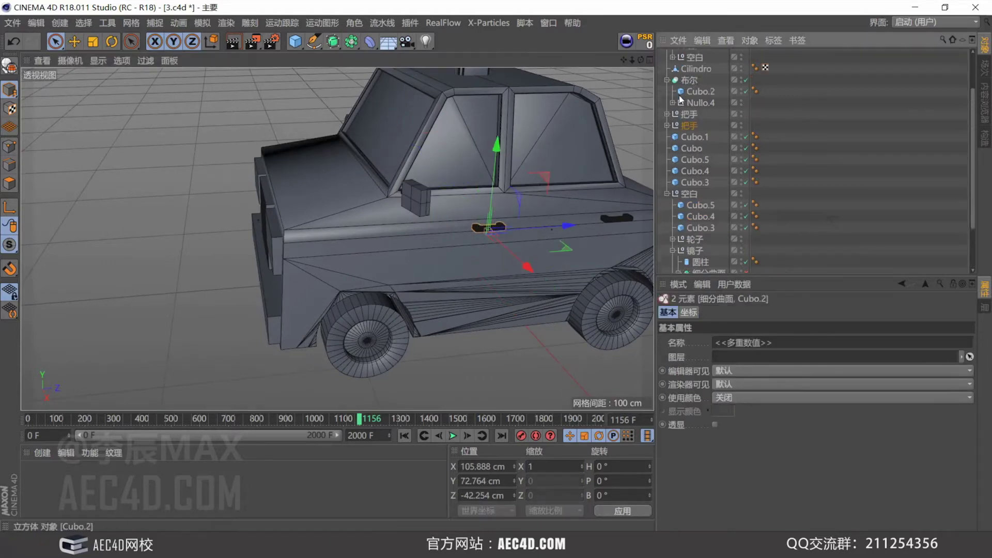
pyautogui.scroll(3, 681, 129)
pyautogui.click(689, 180)
pyautogui.keyDown('alt'); pyautogui.moveTo(491, 212); pyautogui.dragTo(569, 186); pyautogui.keyUp('alt')
pyautogui.keyDown('ctrl'); pyautogui.click(683, 169); pyautogui.keyUp('ctrl')
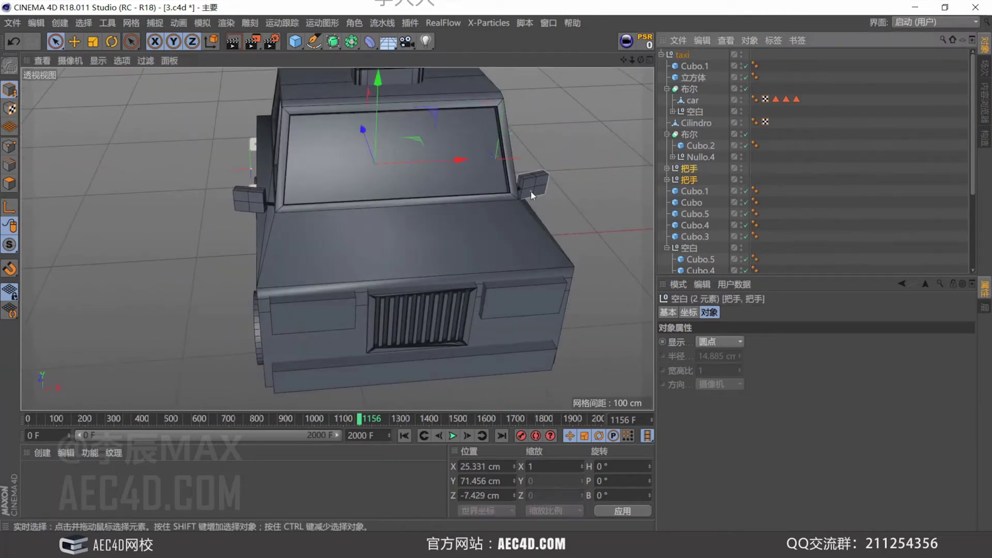
pyautogui.press('Delete')
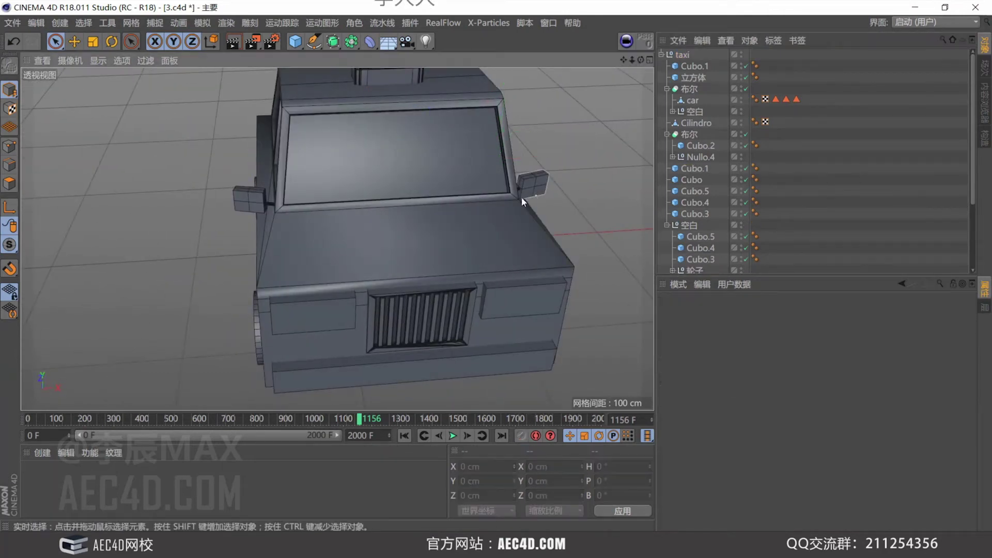
# Step: Delete the small round Cilindro object from the rear of the car
pyautogui.keyDown('alt'); pyautogui.moveTo(522, 196); pyautogui.dragTo(416, 241); pyautogui.keyUp('alt')
pyautogui.scroll(5, 495, 230)
pyautogui.keyDown('alt'); pyautogui.moveTo(495, 231); pyautogui.dragTo(475, 237); pyautogui.keyUp('alt')
pyautogui.scroll(5, 476, 238)
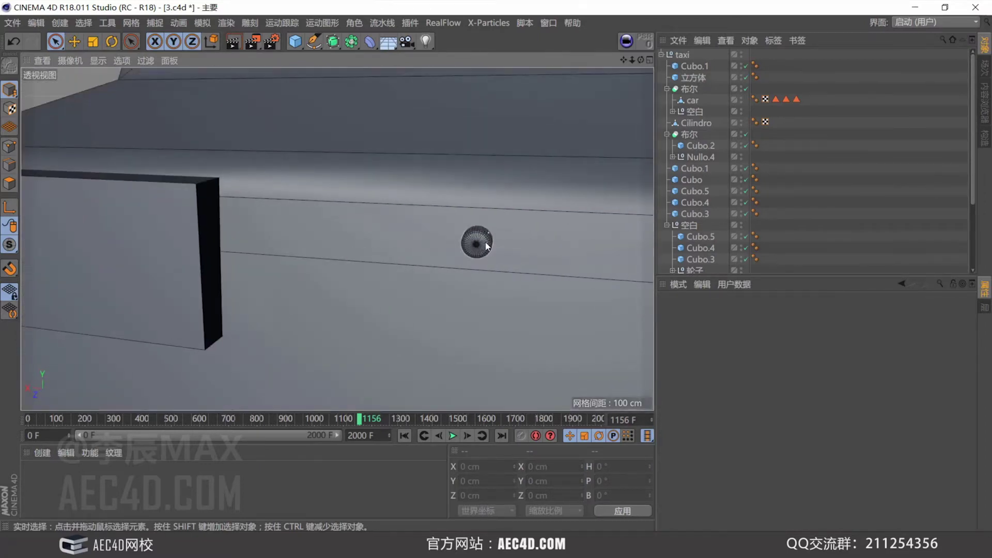
pyautogui.click(479, 243)
pyautogui.press('Delete')
pyautogui.scroll(-5, 423, 175)
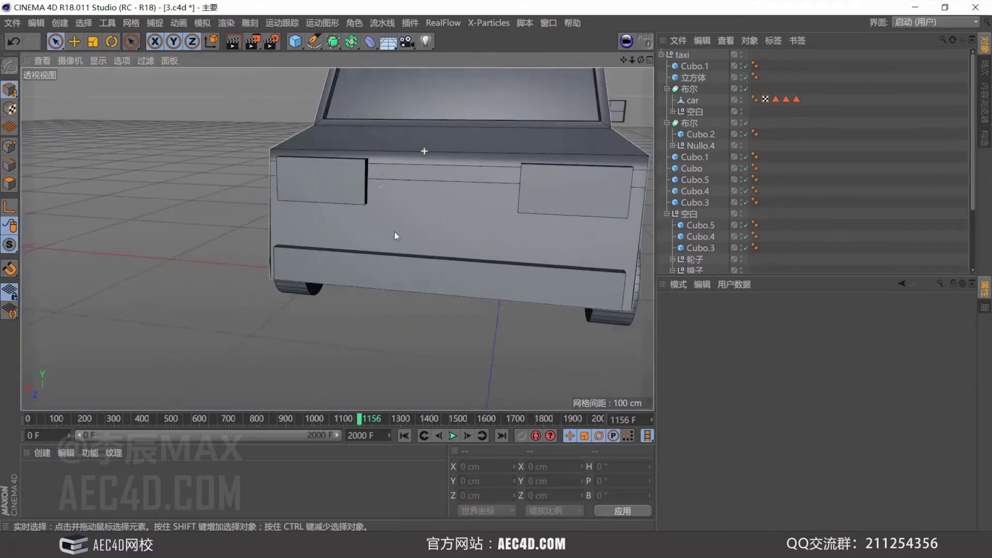
# Step: Delete the two extra inset blocks and the rounded cap plate from the taxi's roof sign
pyautogui.keyDown('alt'); pyautogui.moveTo(395, 231); pyautogui.dragTo(353, 181); pyautogui.keyUp('alt')
pyautogui.scroll(4, 352, 180)
pyautogui.click(345, 196)
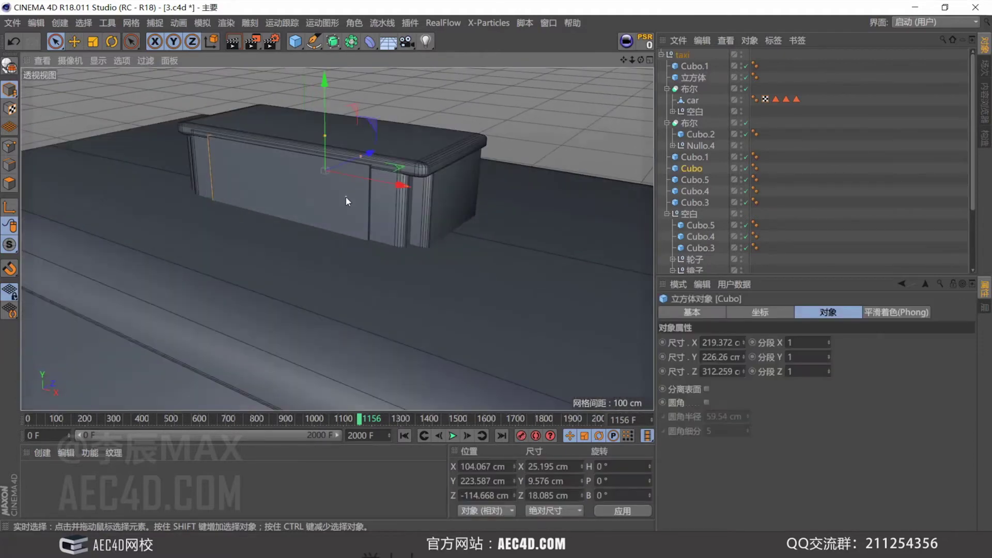
pyautogui.press('Delete')
pyautogui.click(374, 188)
pyautogui.press('Delete')
pyautogui.click(411, 154)
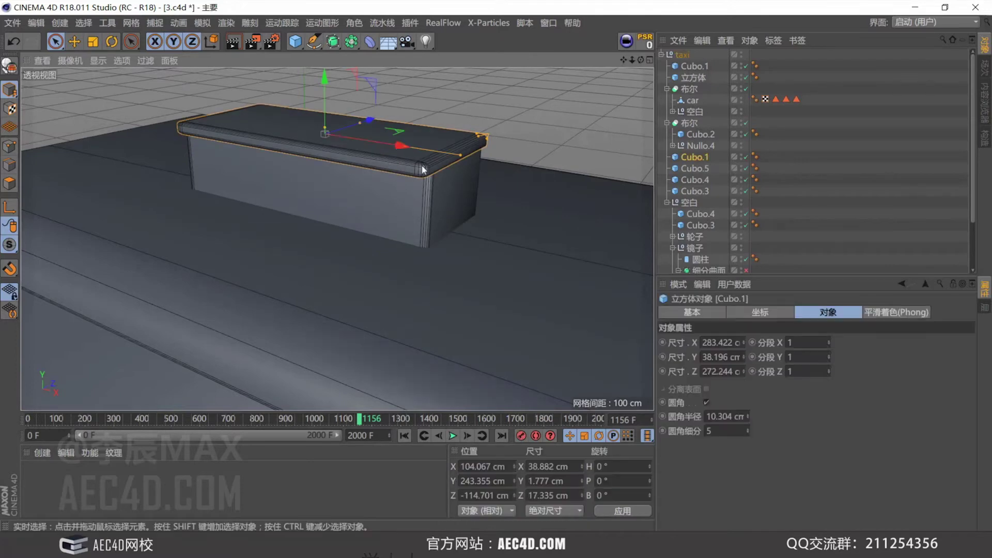
pyautogui.press('Delete')
# Step: Turn off the fillet on Cubo.5, the remaining roof sign block
pyautogui.keyDown('alt'); pyautogui.moveTo(458, 183); pyautogui.dragTo(389, 167); pyautogui.keyUp('alt')
pyautogui.click(378, 157)
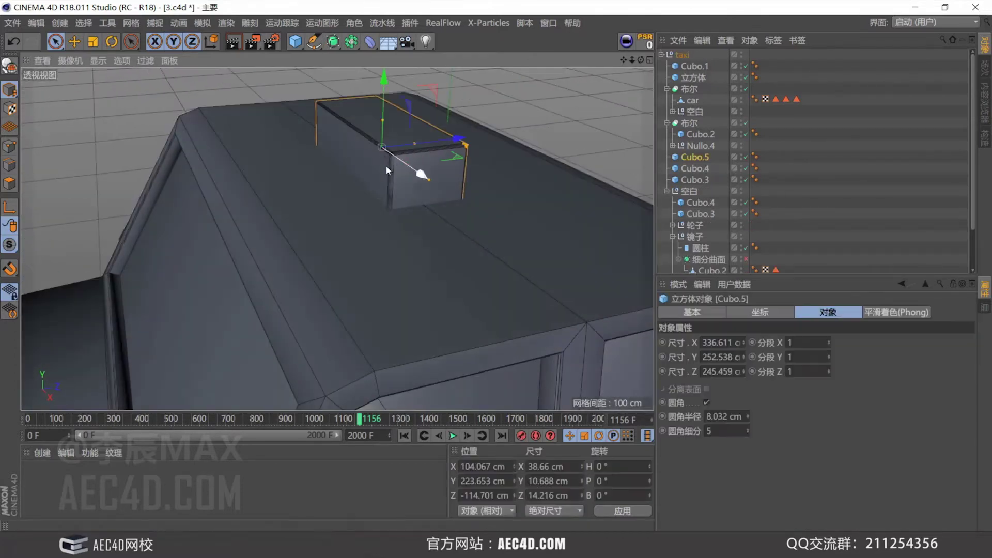
pyautogui.click(706, 403)
# Step: Select the Cilindro front wheel on the taxi's visible side and expand its 轮子 group in the object hierarchy
pyautogui.keyDown('alt'); pyautogui.moveTo(504, 280); pyautogui.dragTo(260, 223); pyautogui.keyUp('alt')
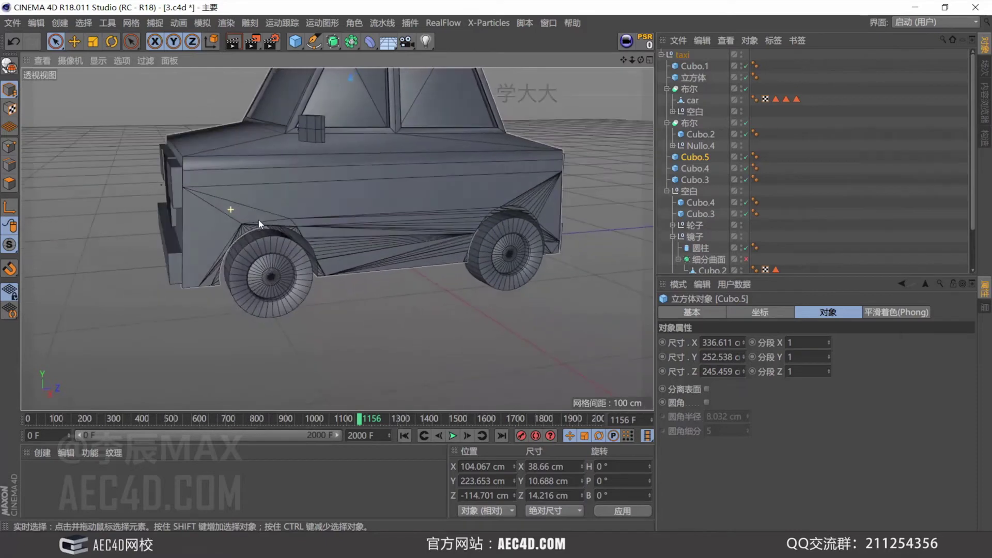
pyautogui.click(276, 295)
pyautogui.scroll(3, 277, 287)
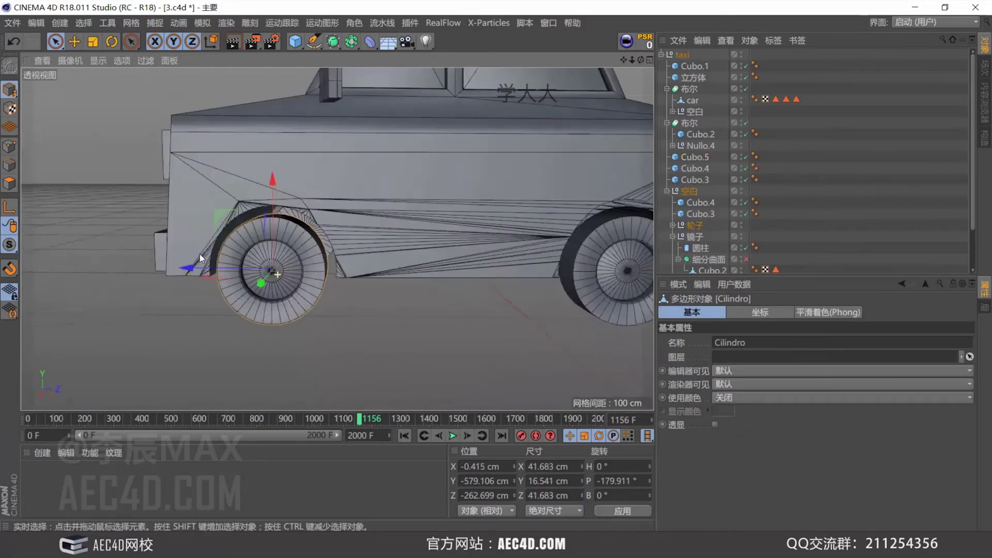
pyautogui.keyDown('alt'); pyautogui.moveTo(200, 258); pyautogui.dragTo(239, 269); pyautogui.keyUp('alt')
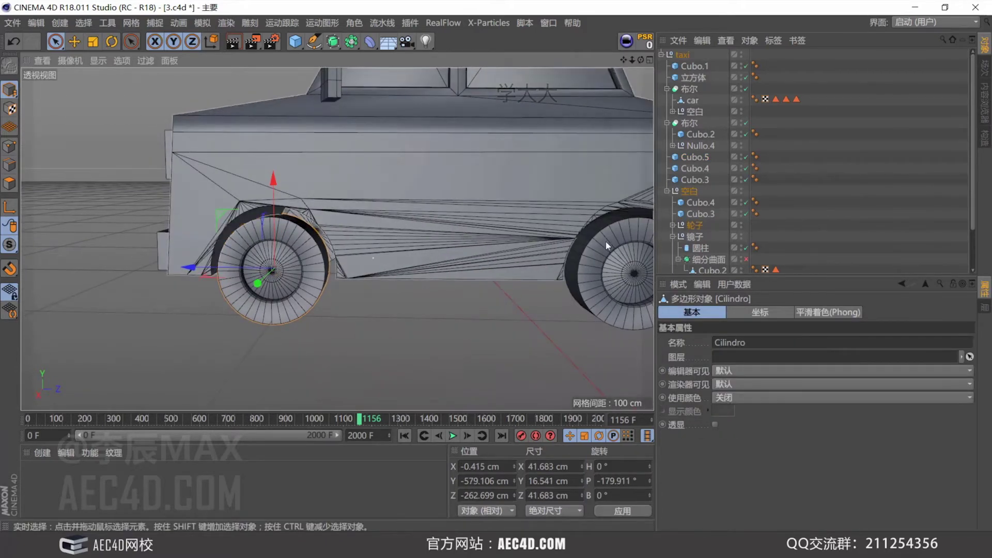
pyautogui.click(673, 225)
pyautogui.scroll(-3, 702, 233)
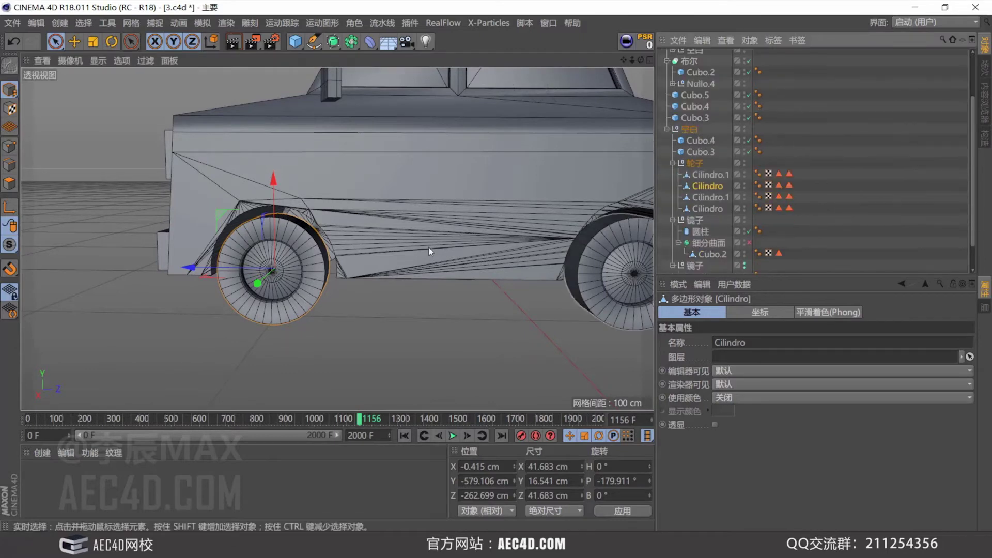
# Step: Add a cylinder primitive with about 25 cm radius and rotate it 90° in bank so it lies sideways like a wheel
pyautogui.click(295, 41)
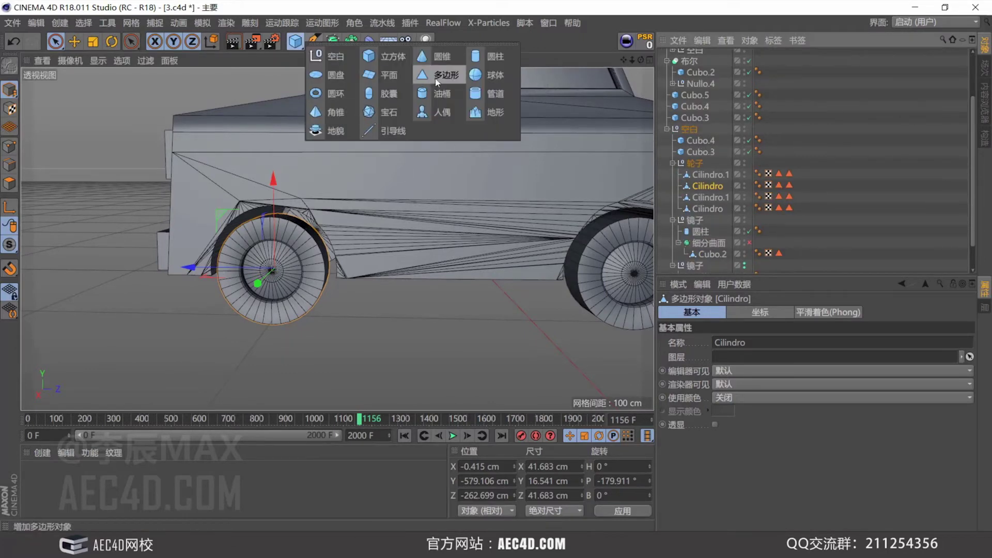
pyautogui.click(482, 61)
pyautogui.scroll(-3, 367, 179)
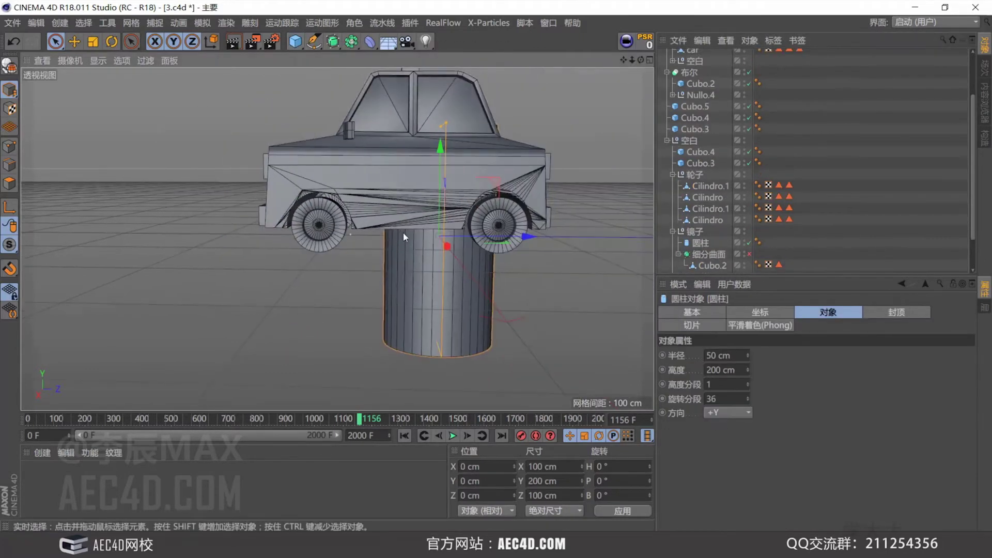
pyautogui.press('r')
pyautogui.moveTo(445, 204); pyautogui.dragTo(449, 281)
pyautogui.scroll(3, 701, 107)
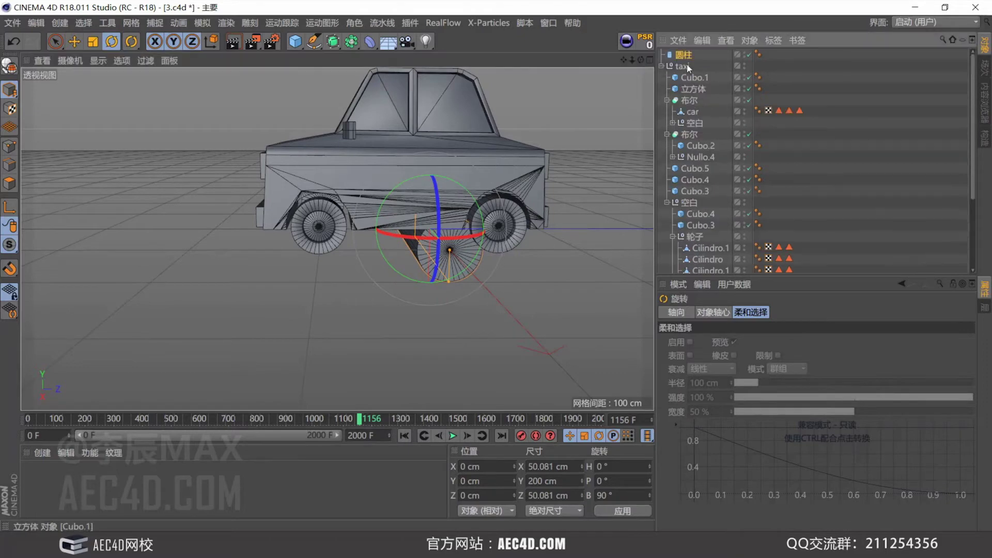
# Step: Nest the new cylinder under the front wheel's Cilindro object and reset its position and rotation to zero so it aligns with the wheel
pyautogui.moveTo(707, 277); pyautogui.dragTo(700, 157)
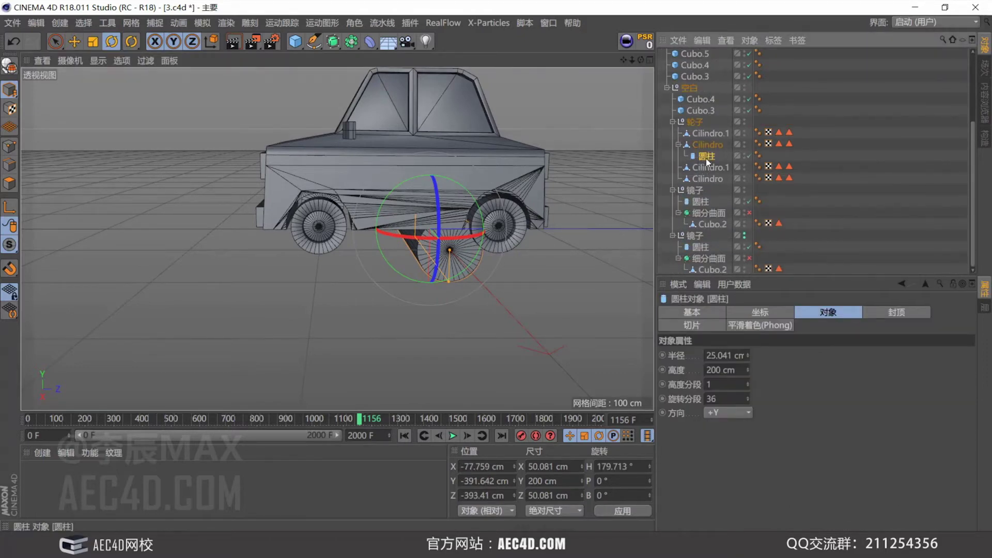
pyautogui.click(643, 46)
pyautogui.keyDown('alt'); pyautogui.moveTo(312, 223); pyautogui.dragTo(332, 162); pyautogui.keyUp('alt')
pyautogui.scroll(3, 327, 207)
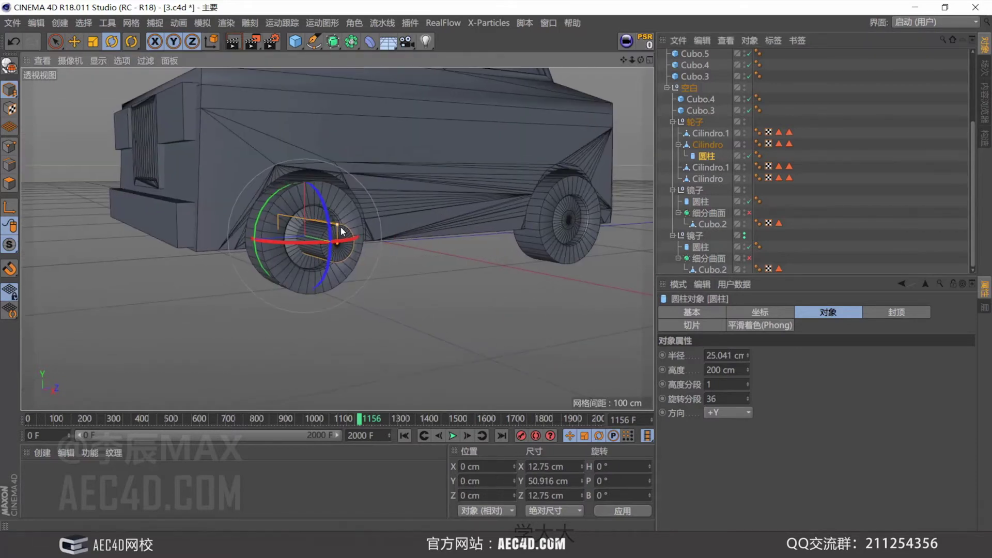
# Step: Resize the cylinder to about 81 cm radius and 61 cm height, and move it inward to about Y -51.4 cm
pyautogui.moveTo(339, 226); pyautogui.dragTo(378, 195)
pyautogui.moveTo(327, 250); pyautogui.dragTo(281, 252)
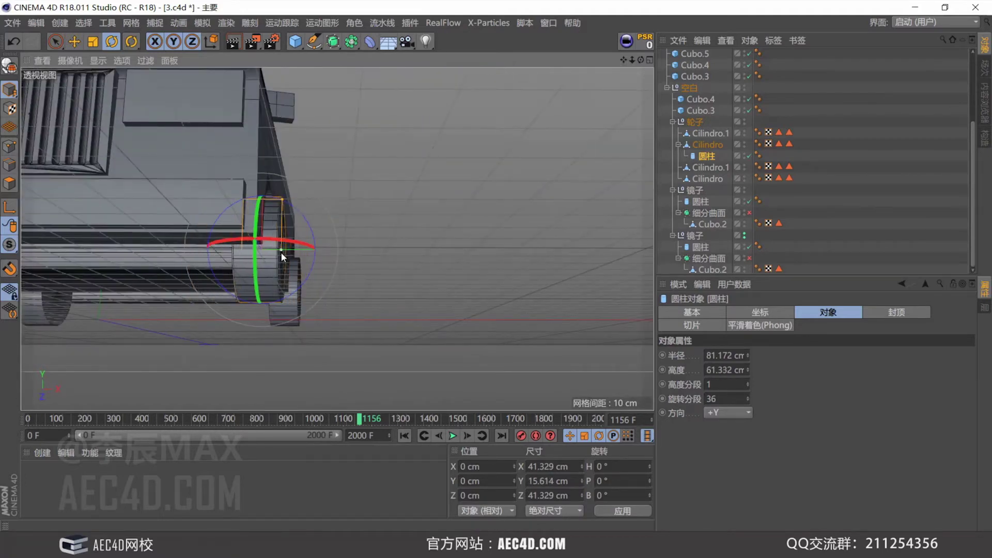
pyautogui.middleClick(280, 254)
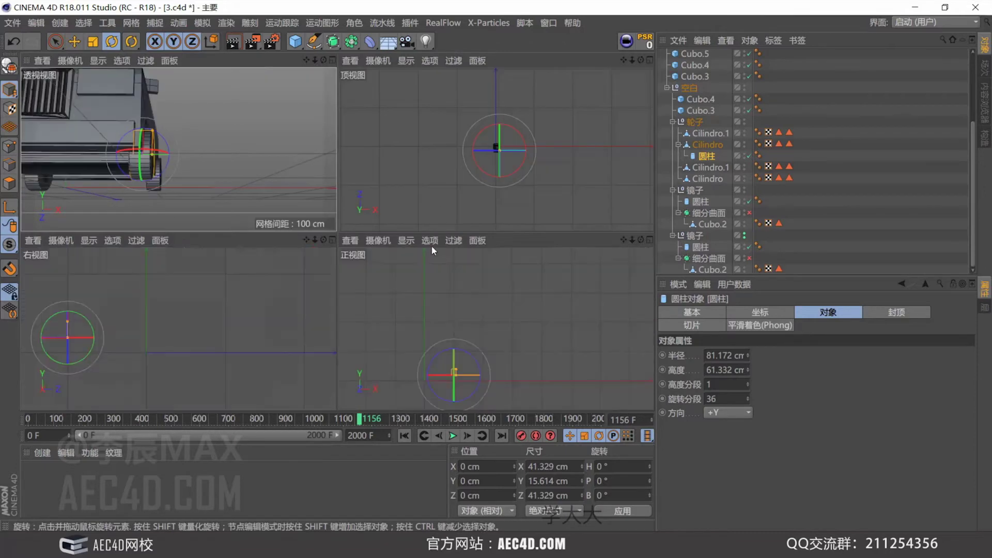
pyautogui.middleClick(449, 343)
pyautogui.scroll(6, 370, 310)
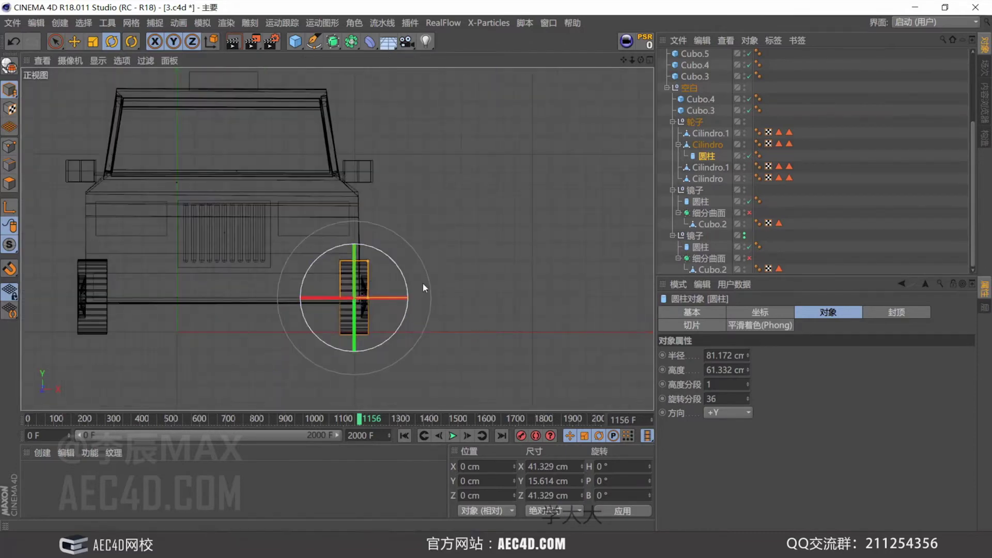
pyautogui.press('e')
pyautogui.moveTo(438, 298); pyautogui.dragTo(415, 297)
# Step: Duplicate the cylinder in the top view along the car's length and align the copy with the rear wheel on the same side
pyautogui.middleClick(293, 228)
pyautogui.middleClick(516, 172)
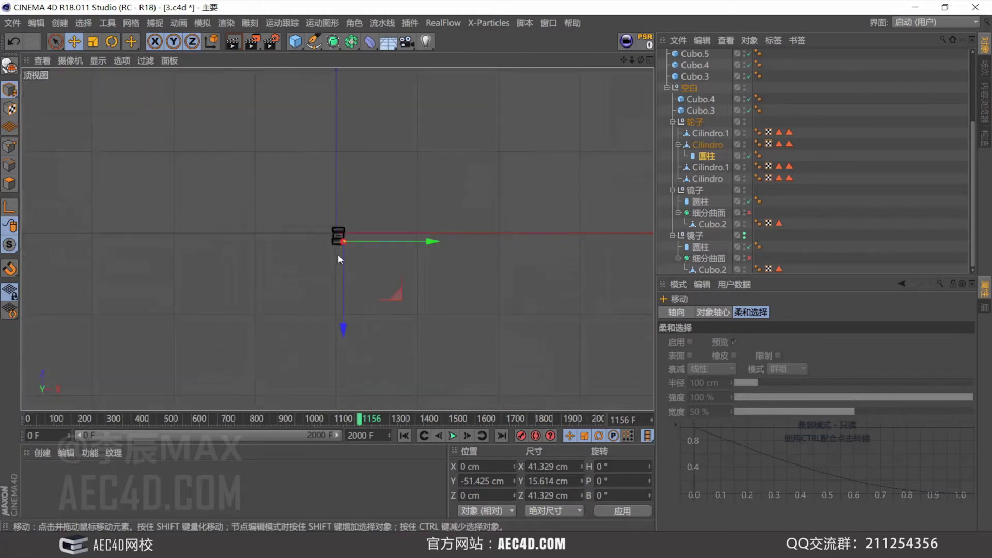
pyautogui.scroll(8, 375, 198)
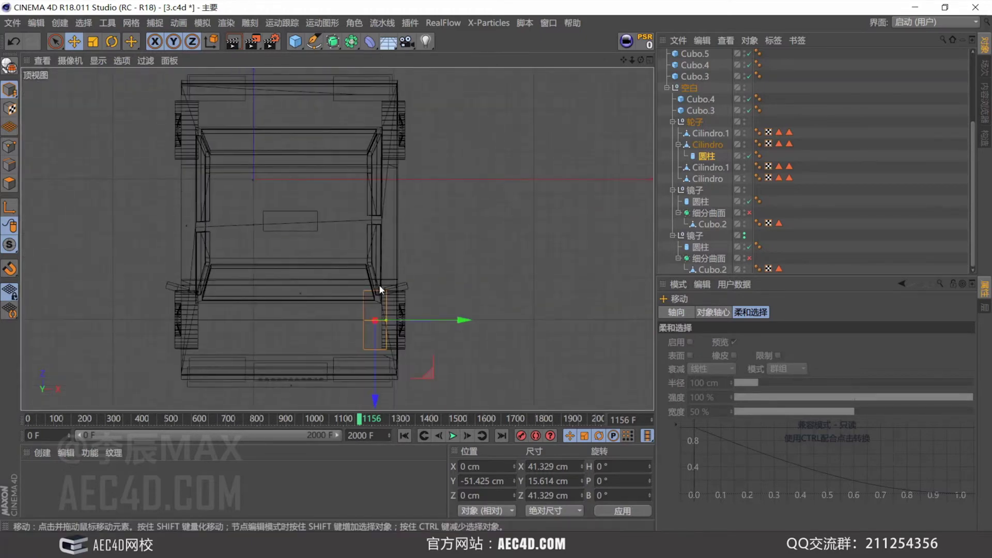
pyautogui.keyDown('alt'); pyautogui.moveTo(398, 219); pyautogui.dragTo(406, 186, button='middle'); pyautogui.keyUp('alt')
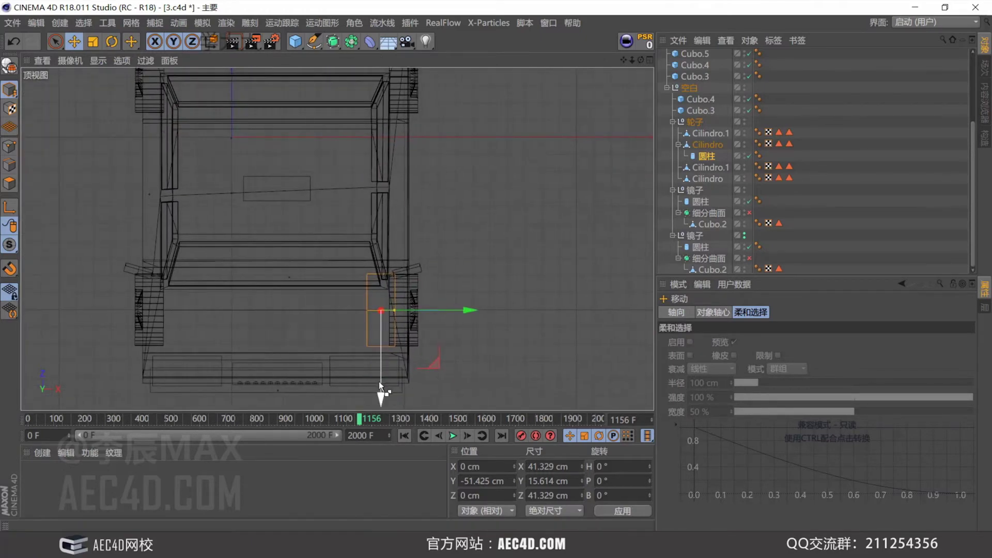
pyautogui.keyDown('ctrl'); pyautogui.moveTo(379, 381); pyautogui.dragTo(407, 168); pyautogui.keyUp('ctrl')
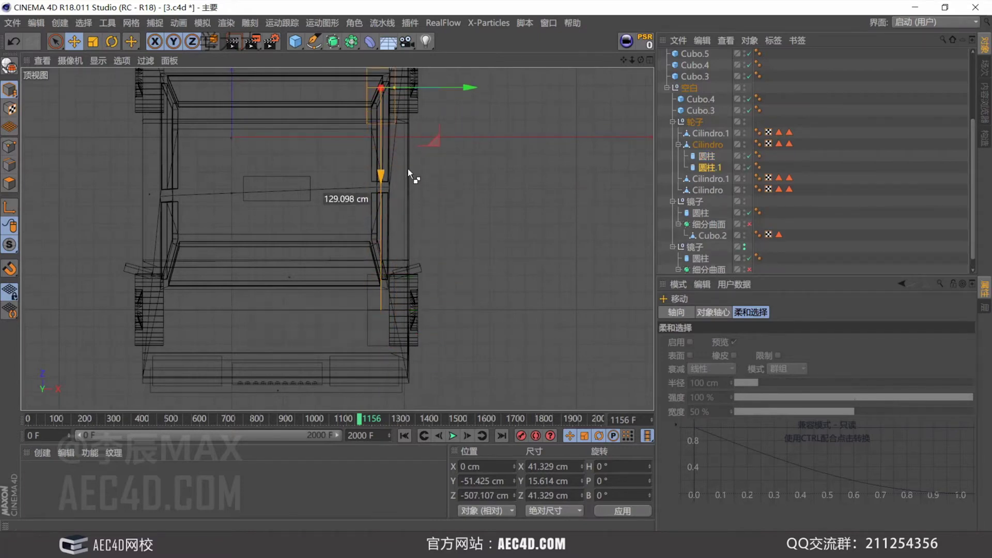
pyautogui.keyDown('alt'); pyautogui.moveTo(407, 169); pyautogui.dragTo(399, 252, button='middle'); pyautogui.keyUp('alt')
pyautogui.moveTo(373, 258); pyautogui.dragTo(373, 248)
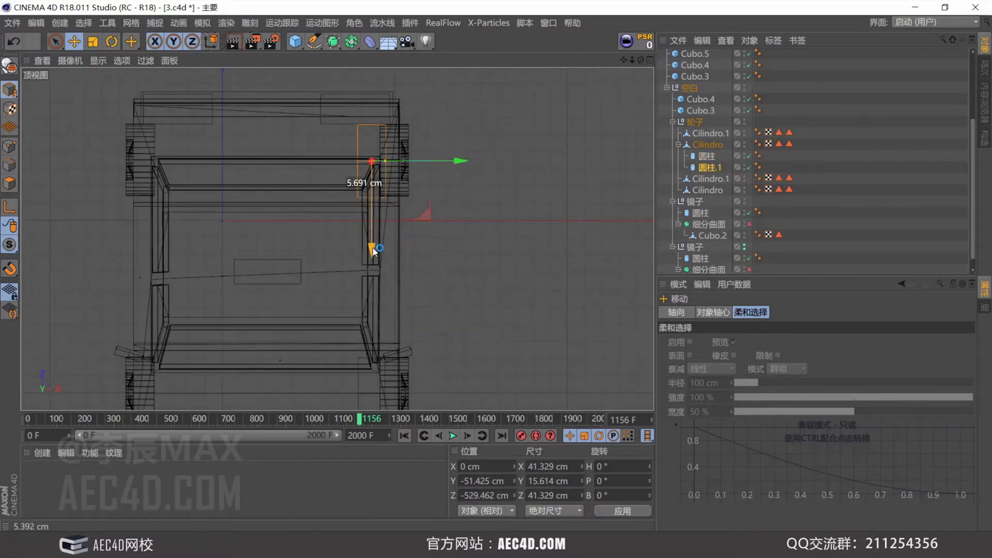
# Step: Duplicate both wheel cylinders together across the car to the opposite front and rear wheel positions
pyautogui.keyDown('ctrl'); pyautogui.click(710, 156); pyautogui.keyUp('ctrl')
pyautogui.keyDown('alt'); pyautogui.moveTo(365, 207); pyautogui.dragTo(375, 166, button='middle'); pyautogui.keyUp('alt')
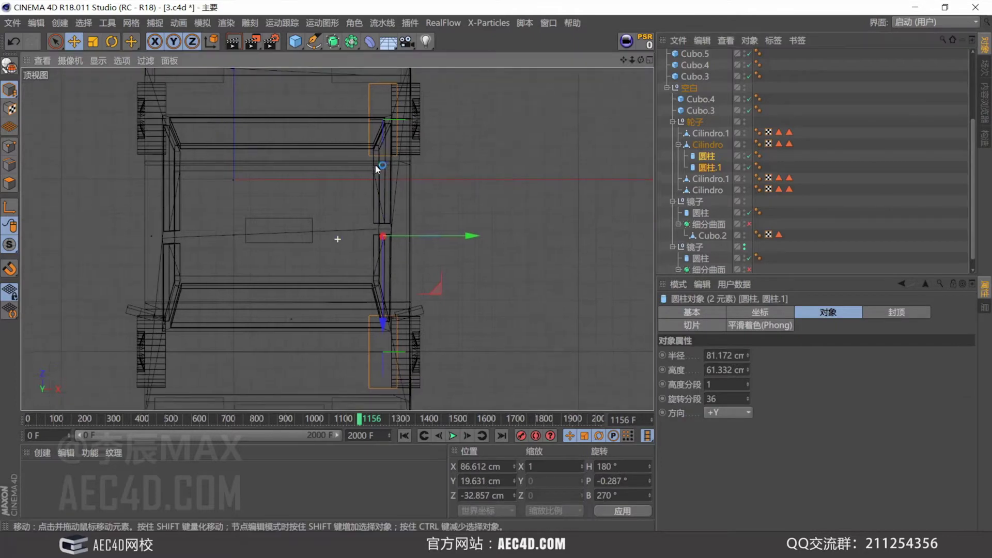
pyautogui.keyDown('ctrl'); pyautogui.moveTo(472, 239); pyautogui.dragTo(264, 244); pyautogui.keyUp('ctrl')
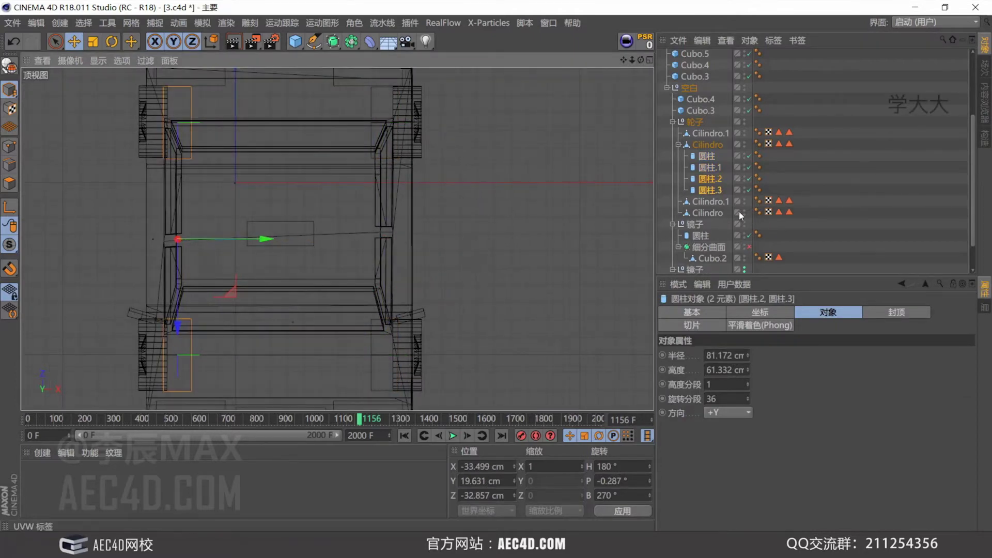
# Step: Move the four 圆柱 cylinders out of the Cilindro object to the beginning of the 轮子 group
pyautogui.click(711, 202)
pyautogui.keyDown('ctrl'); pyautogui.click(709, 213); pyautogui.keyUp('ctrl')
pyautogui.keyDown('ctrl'); pyautogui.click(706, 145); pyautogui.keyUp('ctrl')
pyautogui.keyDown('ctrl'); pyautogui.click(709, 135); pyautogui.keyUp('ctrl')
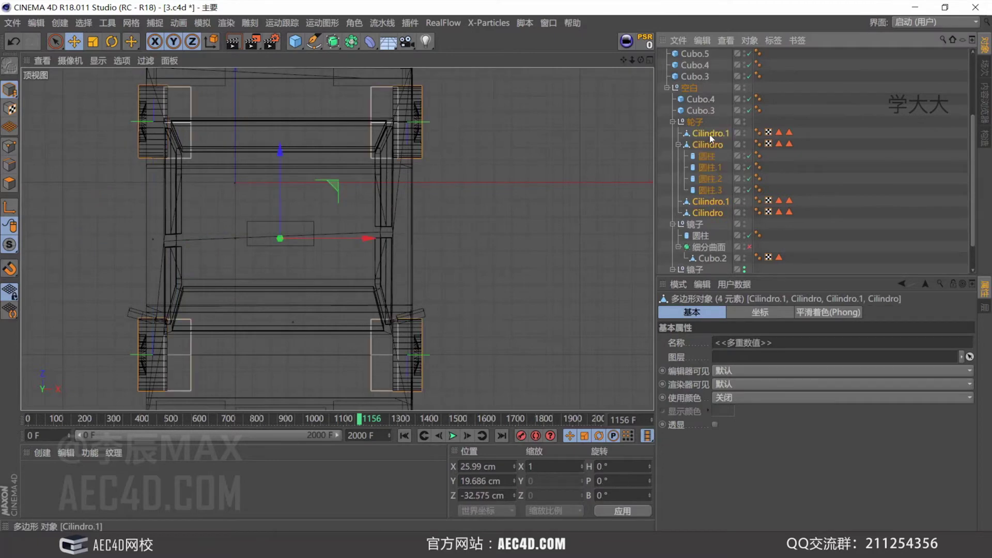
pyautogui.click(710, 135)
pyautogui.click(707, 157)
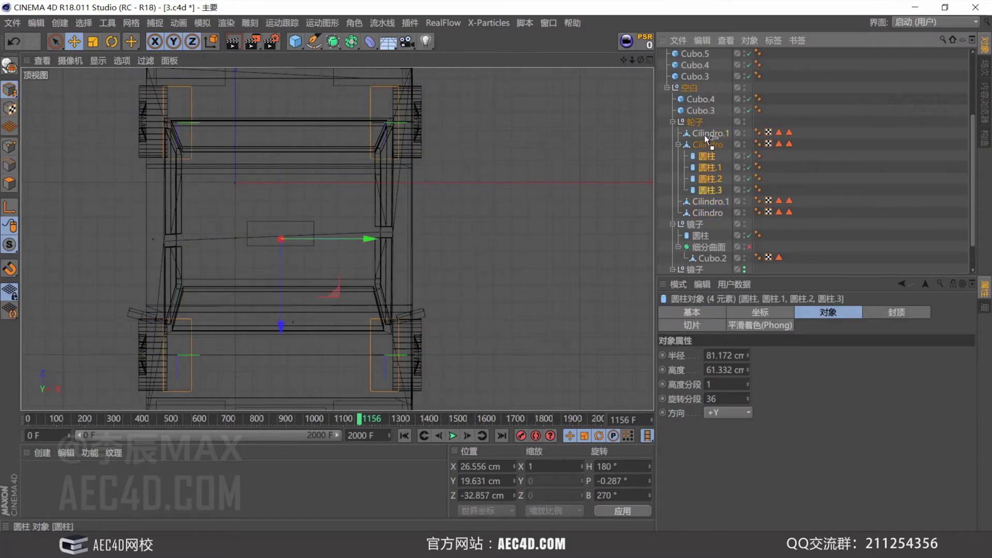
pyautogui.moveTo(706, 135); pyautogui.dragTo(705, 132)
# Step: Delete the four original Cilindro and Cilindro.1 wheel objects from the 轮子 group
pyautogui.click(708, 179)
pyautogui.keyDown('shift'); pyautogui.click(708, 210); pyautogui.keyUp('shift')
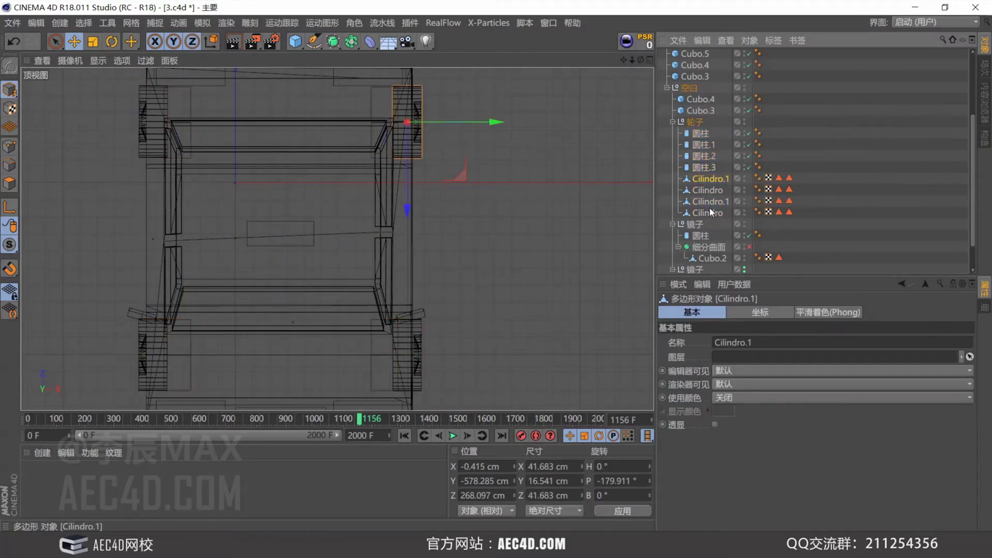
pyautogui.middleClick(370, 184)
pyautogui.middleClick(159, 197)
pyautogui.keyDown('alt'); pyautogui.moveTo(310, 277); pyautogui.dragTo(177, 284); pyautogui.keyUp('alt')
pyautogui.press('Delete')
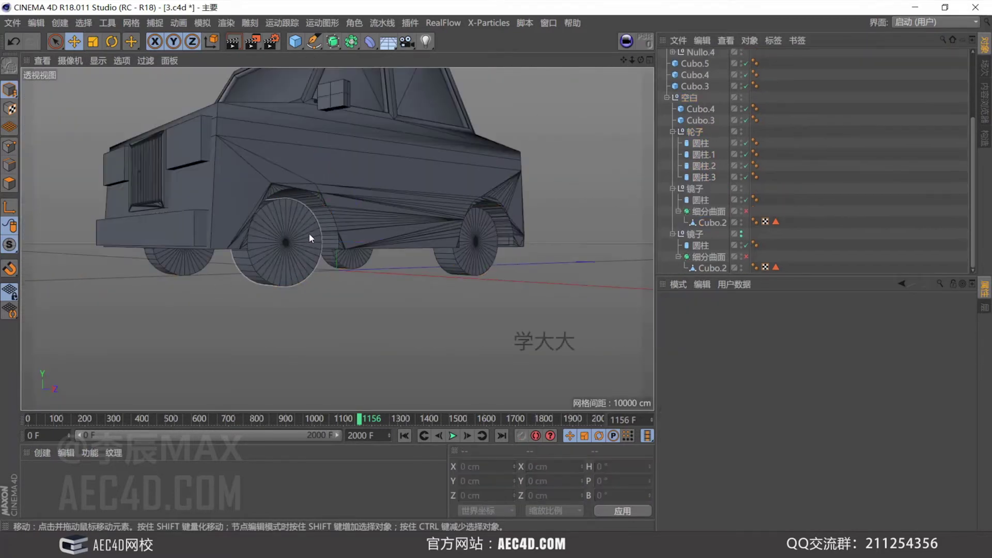
# Step: Shift 圆柱.2 and 圆柱.3 together outward by about 1.2 cm in the front view to even out the wheel spacing
pyautogui.scroll(10, 309, 233)
pyautogui.middleClick(341, 212)
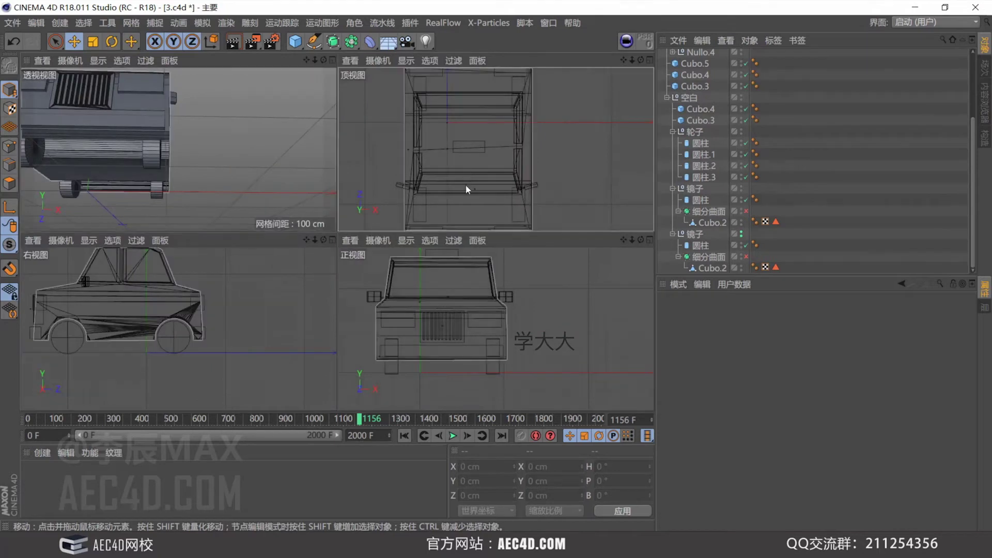
pyautogui.middleClick(466, 185)
pyautogui.middleClick(381, 281)
pyautogui.middleClick(395, 328)
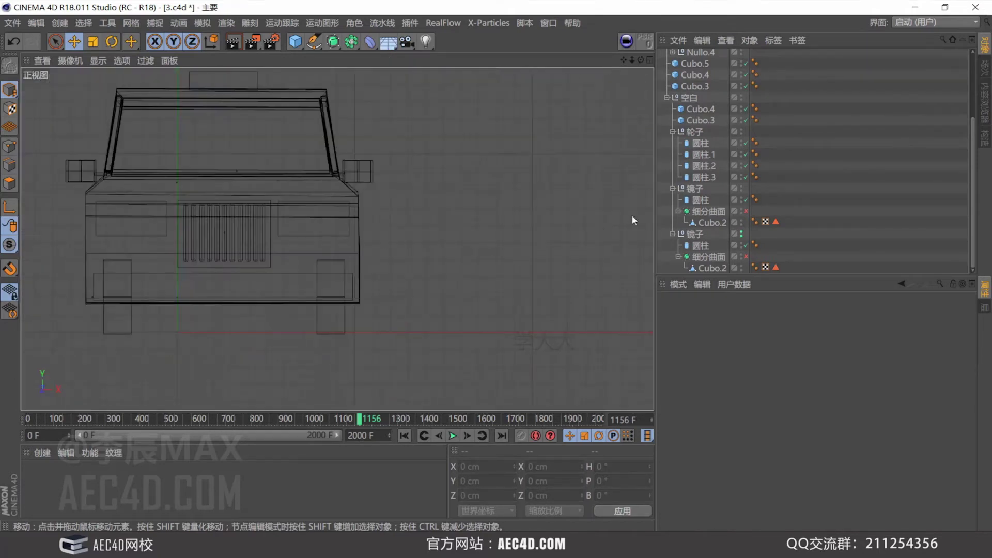
pyautogui.click(704, 155)
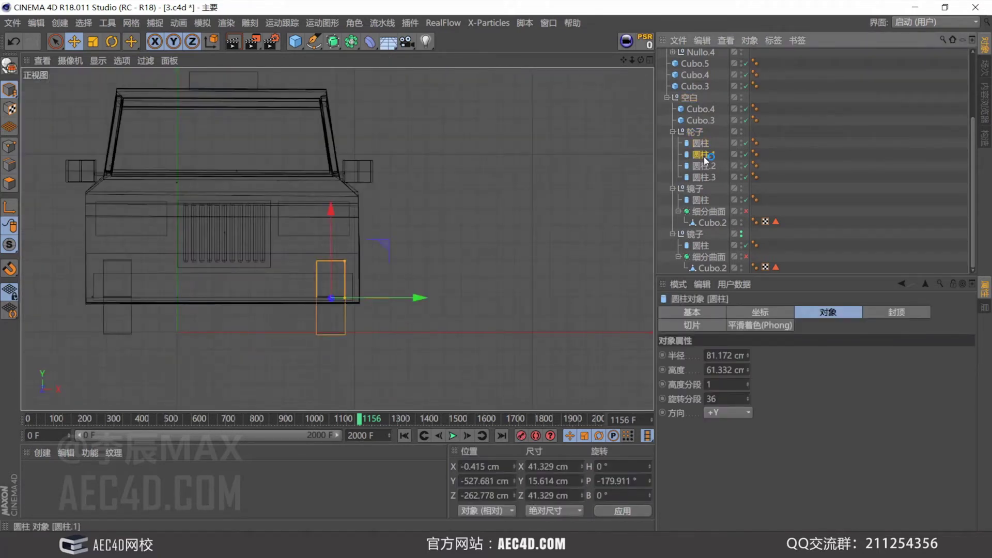
pyautogui.click(705, 166)
pyautogui.keyDown('ctrl'); pyautogui.click(705, 178); pyautogui.keyUp('ctrl')
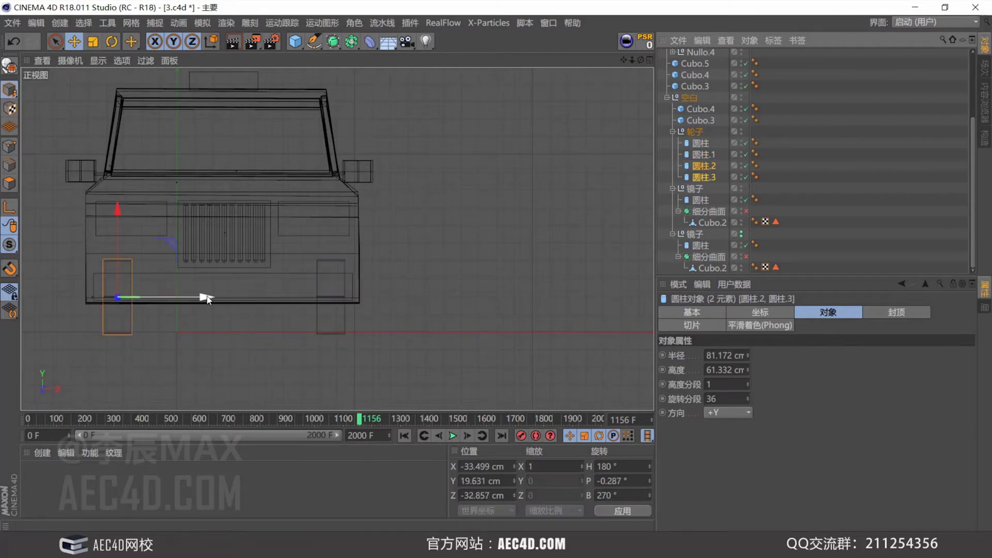
pyautogui.moveTo(203, 296); pyautogui.dragTo(207, 299)
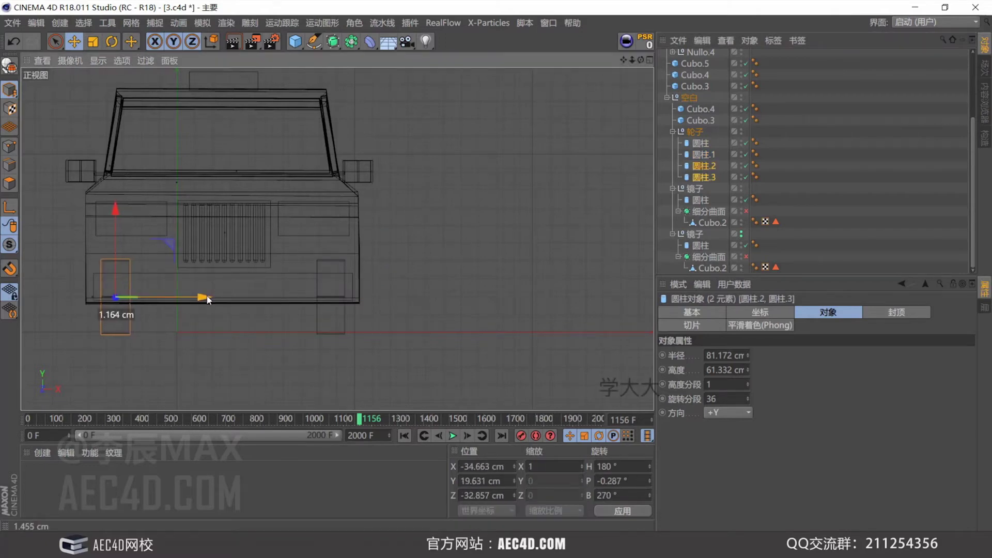
# Step: Delete the 布尔 boolean object that contains the car body mesh
pyautogui.middleClick(220, 210)
pyautogui.middleClick(221, 211)
pyautogui.keyDown('alt'); pyautogui.moveTo(270, 179); pyautogui.dragTo(343, 211); pyautogui.keyUp('alt')
pyautogui.keyDown('alt'); pyautogui.moveTo(423, 178); pyautogui.dragTo(439, 232); pyautogui.keyUp('alt')
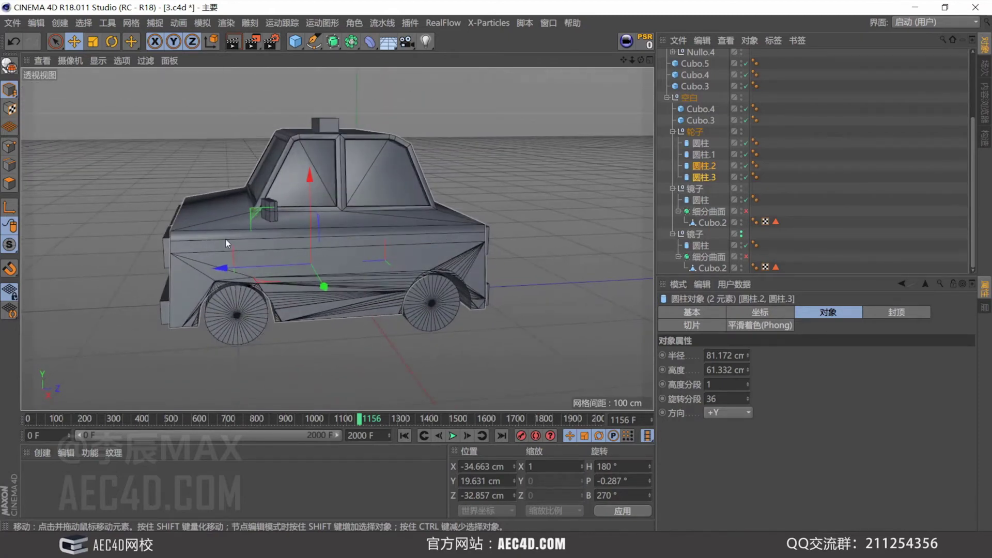
pyautogui.keyDown('alt'); pyautogui.moveTo(387, 167); pyautogui.dragTo(332, 208, button='middle'); pyautogui.keyUp('alt')
pyautogui.keyDown('alt'); pyautogui.moveTo(334, 196); pyautogui.dragTo(338, 184, button='right'); pyautogui.keyUp('alt')
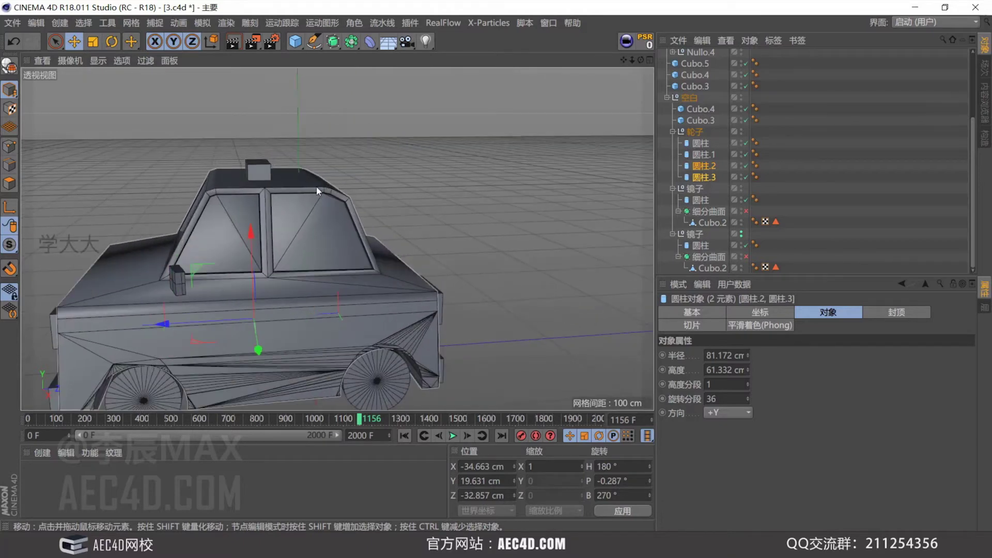
pyautogui.keyDown('alt'); pyautogui.moveTo(371, 264); pyautogui.dragTo(385, 324); pyautogui.keyUp('alt')
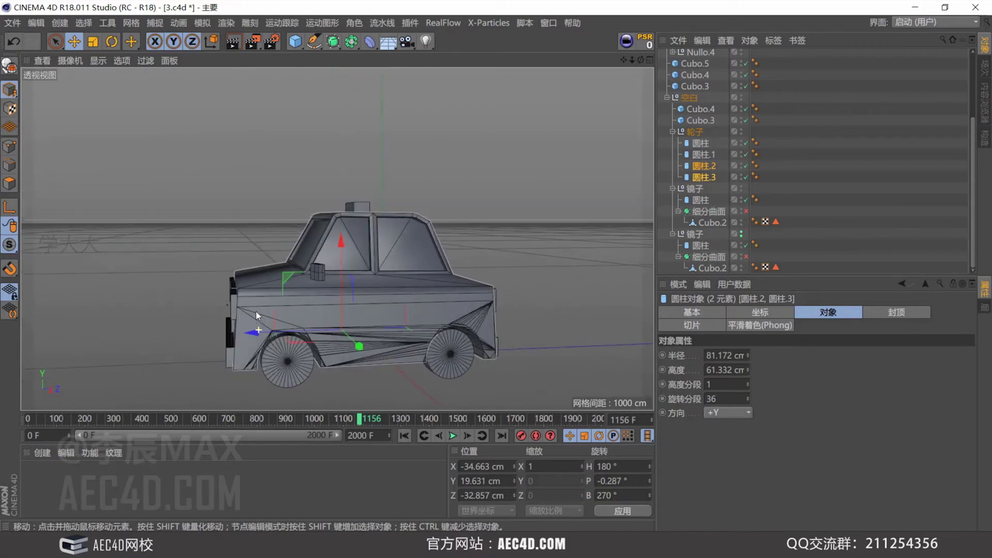
pyautogui.click(385, 324)
pyautogui.scroll(5, 694, 136)
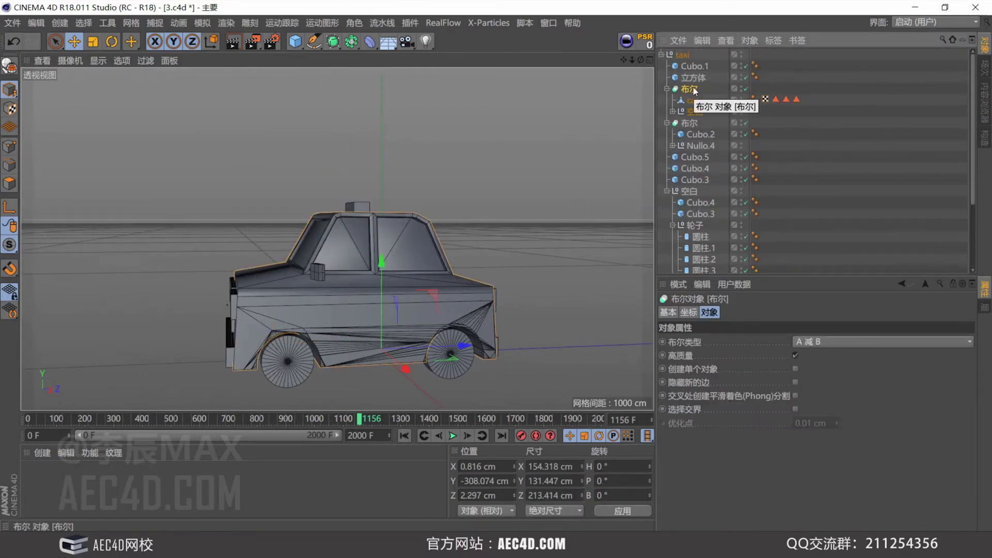
pyautogui.press('Delete')
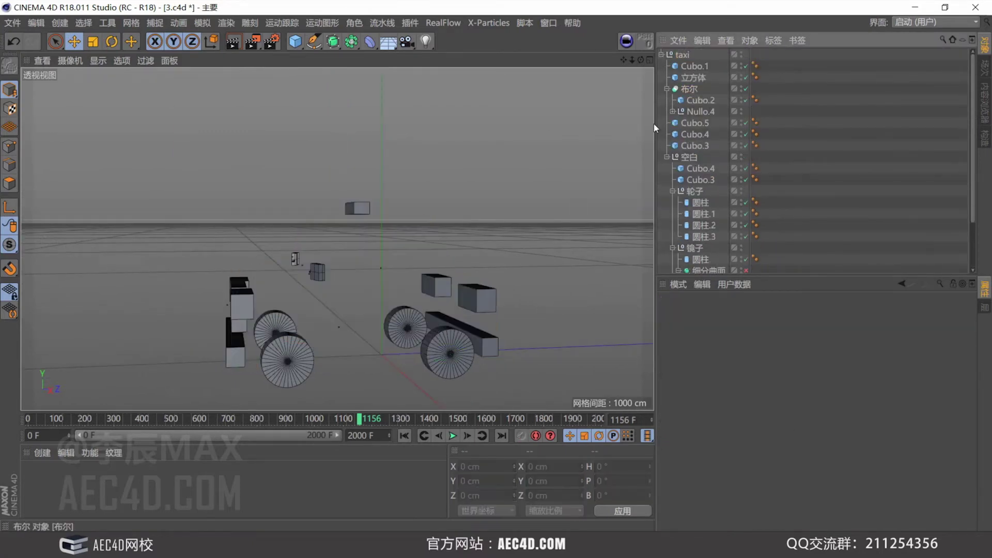
# Step: Add a cube and size it in the front view to about 142 cm wide and 106 cm high
pyautogui.middleClick(310, 145)
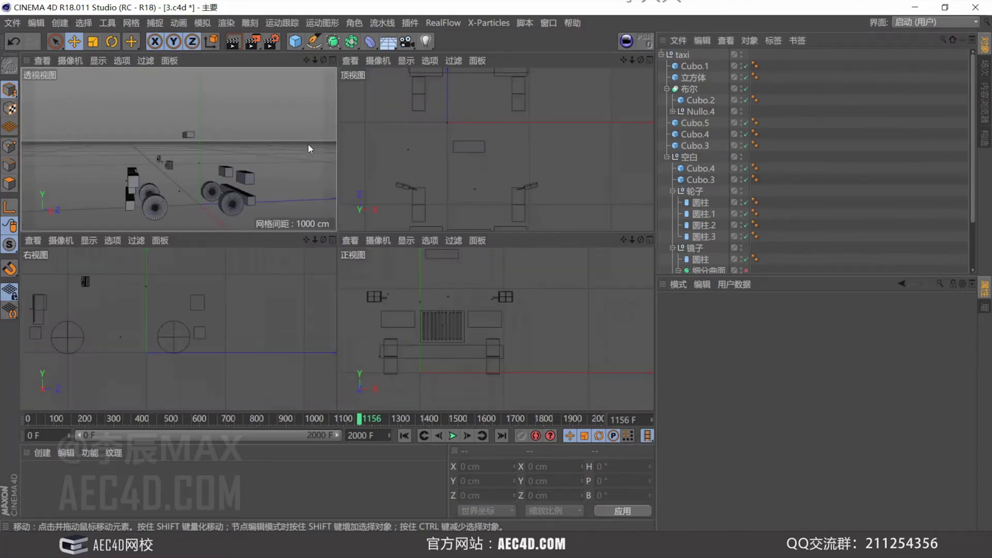
pyautogui.middleClick(423, 280)
pyautogui.click(295, 41)
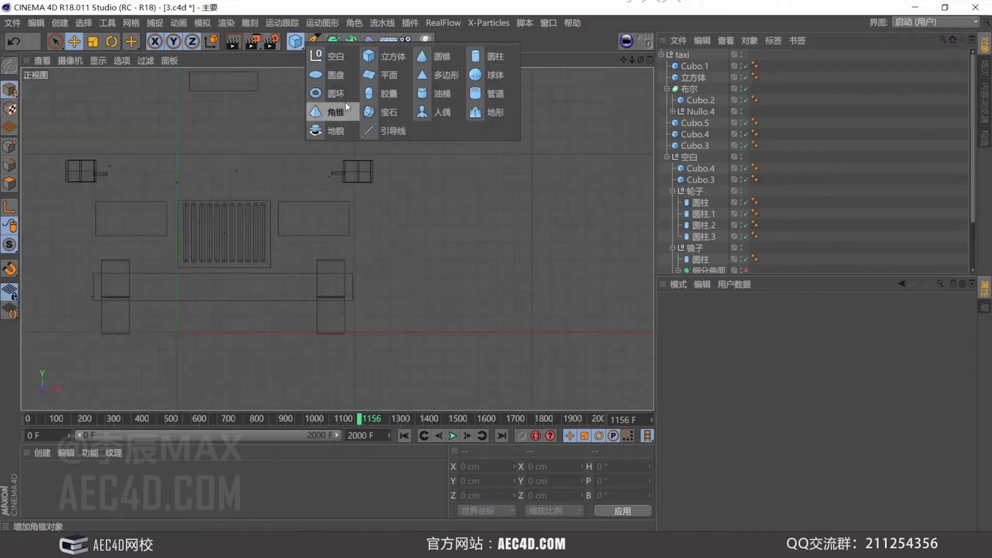
pyautogui.click(391, 54)
pyautogui.scroll(-5, 344, 251)
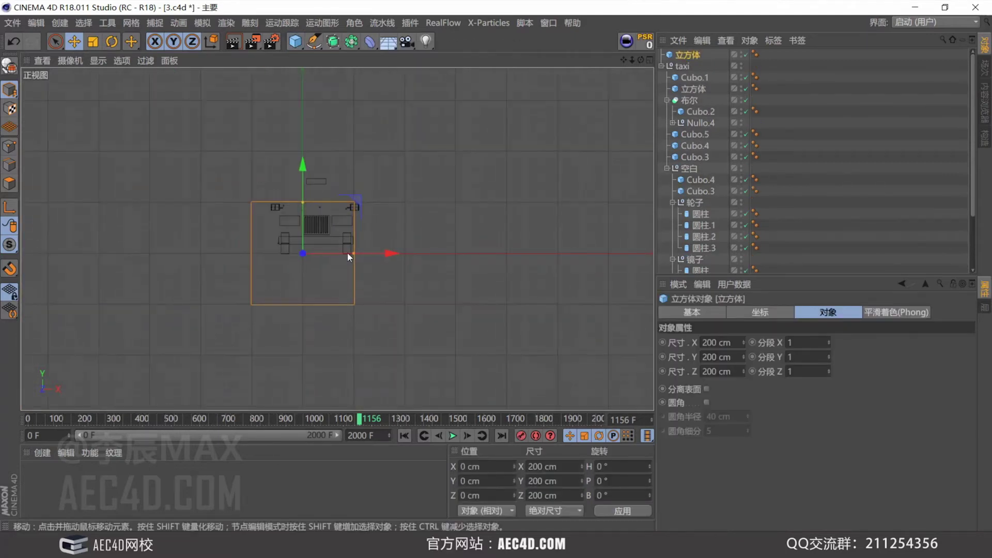
pyautogui.moveTo(353, 253); pyautogui.dragTo(340, 253)
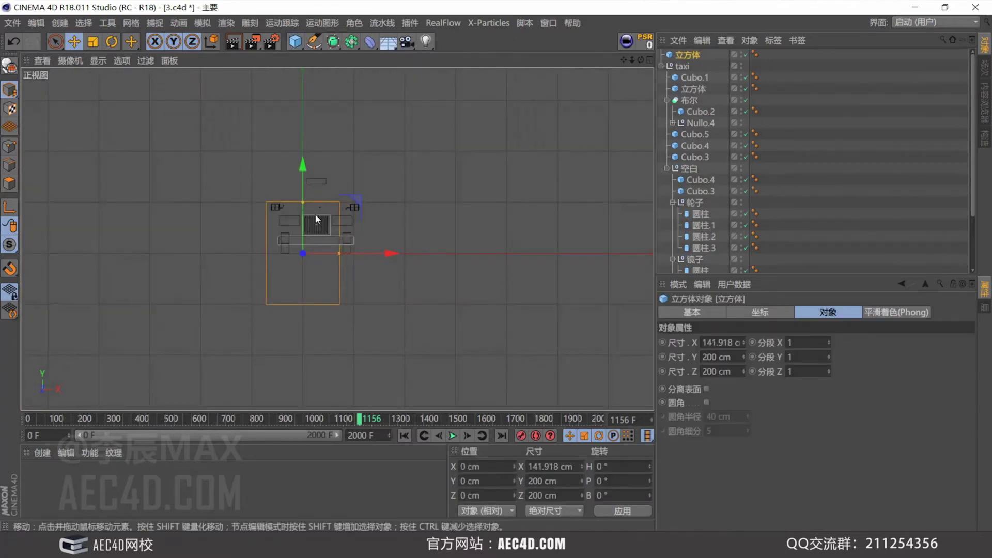
pyautogui.moveTo(303, 202); pyautogui.dragTo(303, 226)
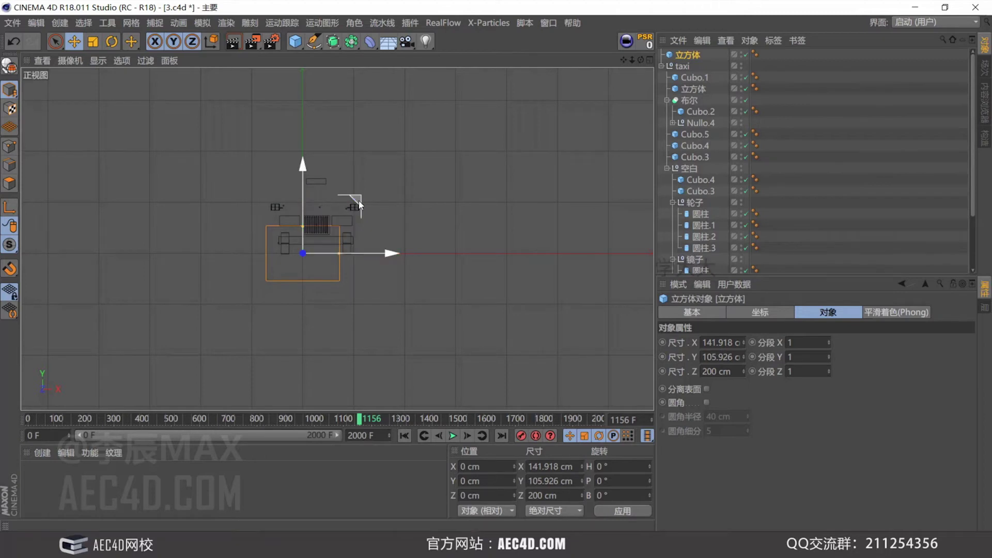
# Step: Position the cube over the car parts at about X 24.9 cm, Y 64.9 cm in the front view and widen it to about 153.4 cm
pyautogui.moveTo(361, 204); pyautogui.dragTo(373, 167)
pyautogui.scroll(4, 364, 235)
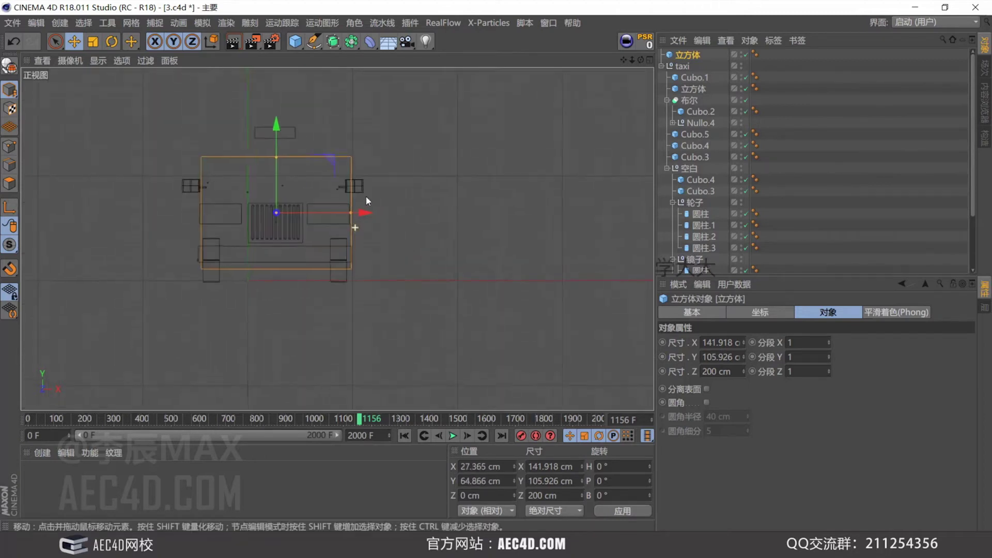
pyautogui.scroll(2, 352, 217)
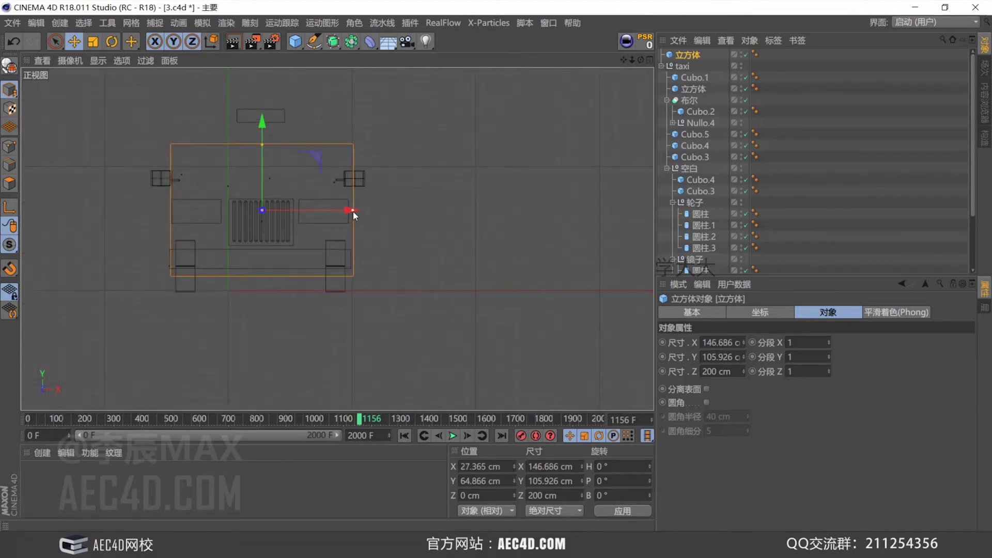
pyautogui.moveTo(349, 210); pyautogui.dragTo(347, 212)
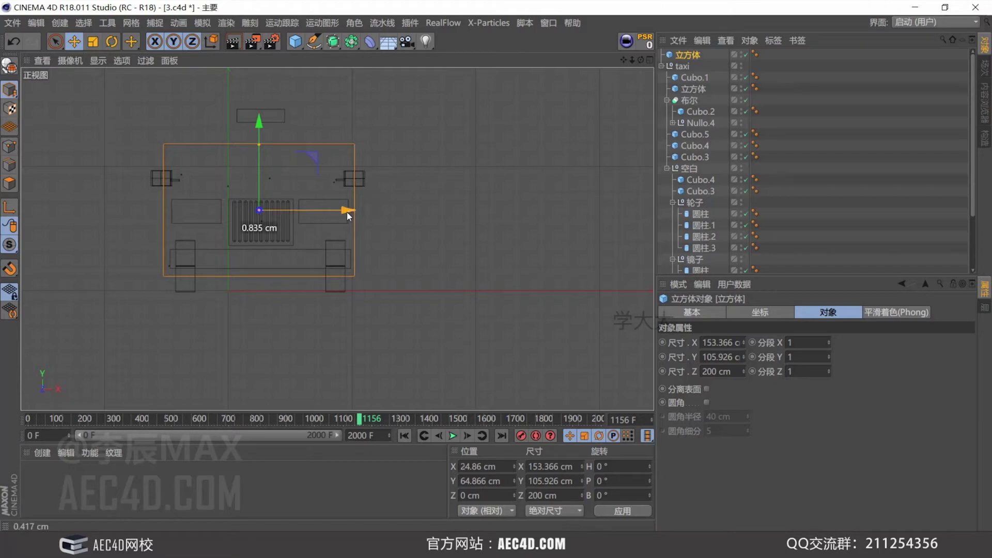
# Step: Shift the cube along Z to about -34.6 cm in the right view so it sits between the front and rear parts
pyautogui.middleClick(308, 211)
pyautogui.middleClick(454, 317)
pyautogui.middleClick(232, 287)
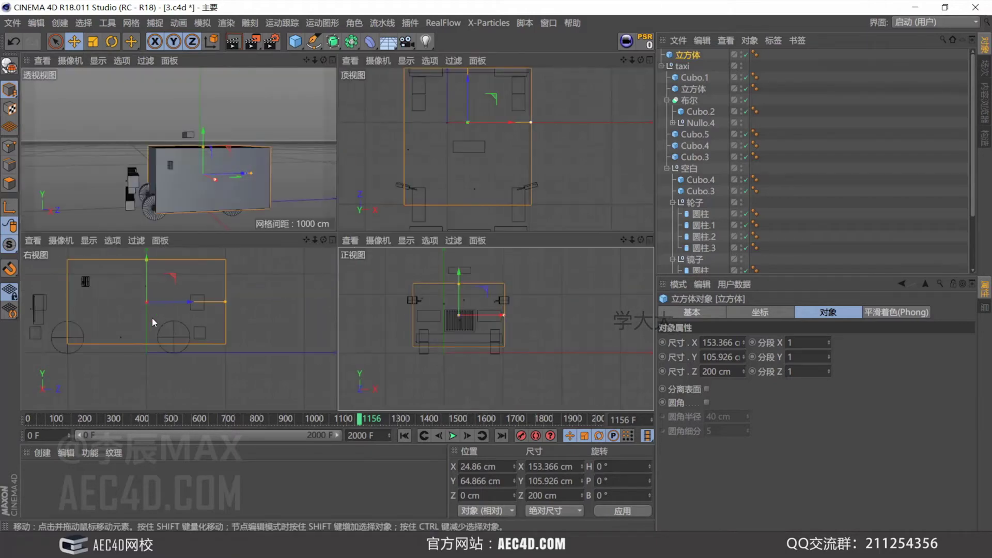
pyautogui.middleClick(152, 317)
pyautogui.scroll(-3, 294, 284)
pyautogui.moveTo(362, 221); pyautogui.dragTo(339, 219)
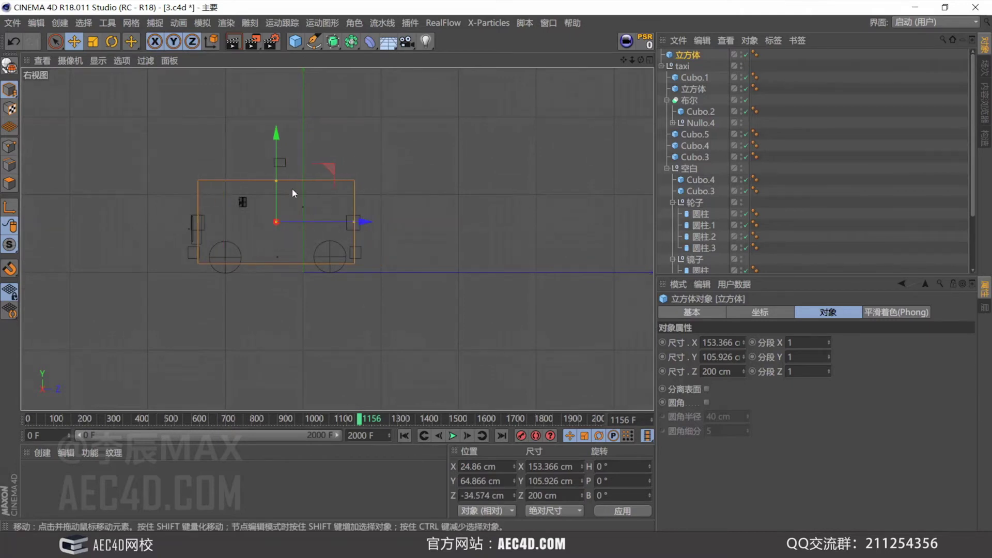
# Step: Reduce the cube's height to about 64.5 cm and lower it to about Y 45.6 cm
pyautogui.moveTo(278, 179); pyautogui.dragTo(277, 195)
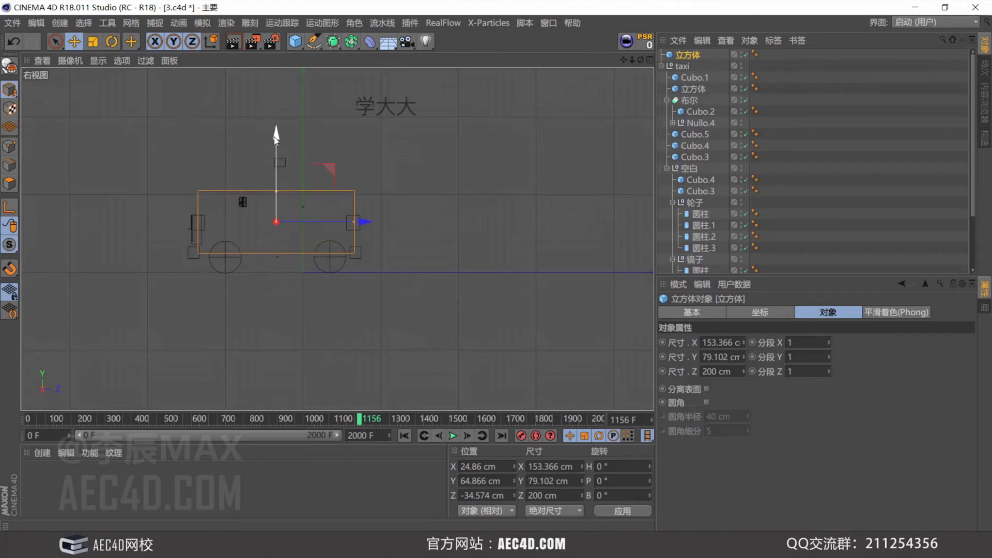
pyautogui.moveTo(276, 141); pyautogui.dragTo(277, 149)
pyautogui.moveTo(275, 202); pyautogui.dragTo(277, 207)
pyautogui.moveTo(276, 164); pyautogui.dragTo(275, 169)
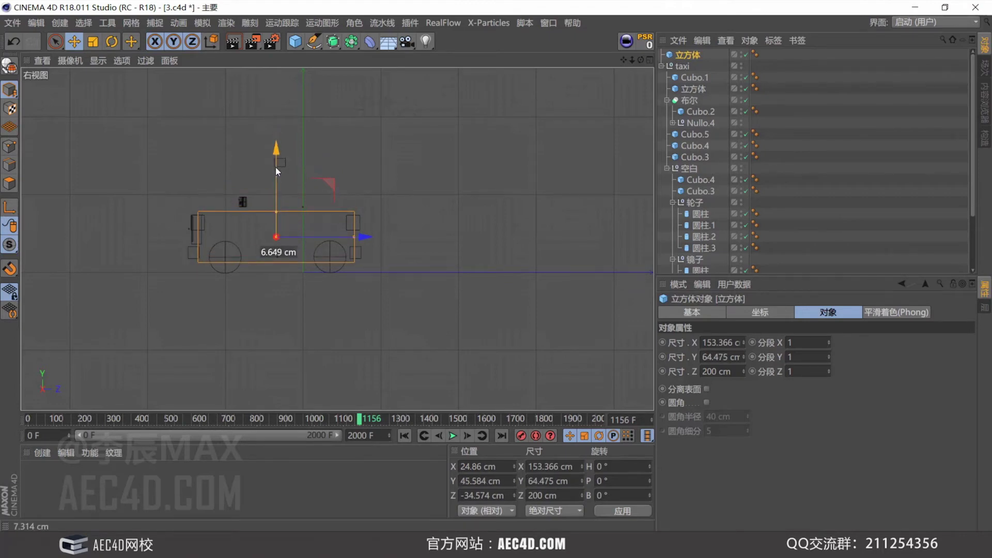
# Step: Convert the new body cube into an editable polygon object
pyautogui.middleClick(279, 173)
pyautogui.middleClick(256, 190)
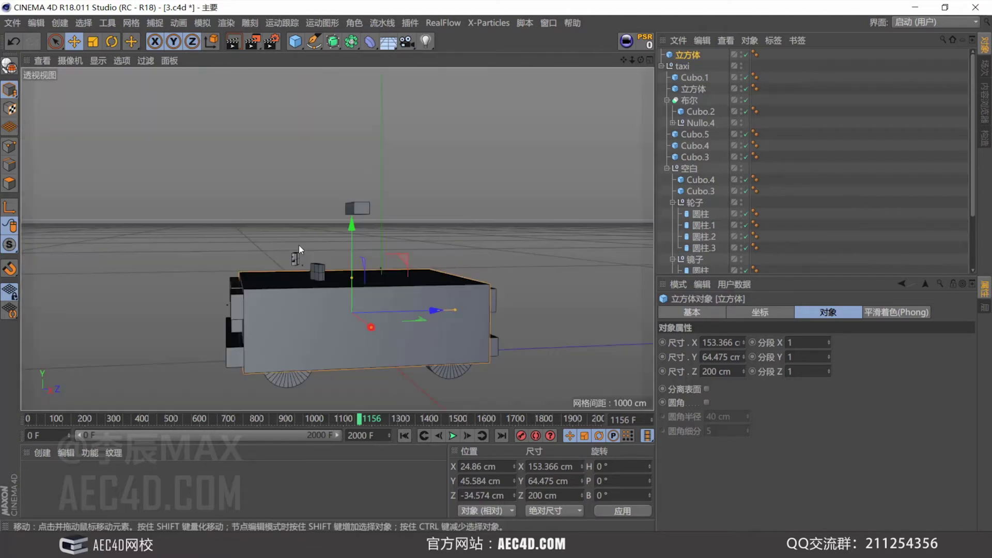
pyautogui.keyDown('alt'); pyautogui.moveTo(298, 245); pyautogui.dragTo(286, 300); pyautogui.keyUp('alt')
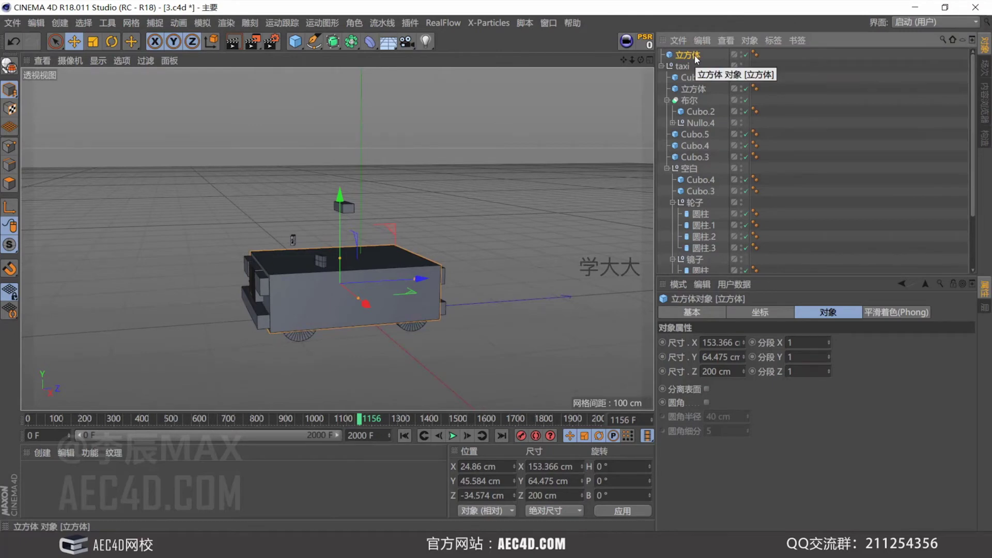
pyautogui.press('c')
pyautogui.moveTo(351, 248)
pyautogui.keyDown('alt'); pyautogui.mouseDown()
pyautogui.moveTo(324, 262)
pyautogui.moveTo(343, 271)
pyautogui.moveTo(298, 299)
pyautogui.moveTo(298, 216)
pyautogui.moveTo(341, 253)
pyautogui.moveTo(356, 248)
pyautogui.mouseUp(); pyautogui.keyUp('alt')
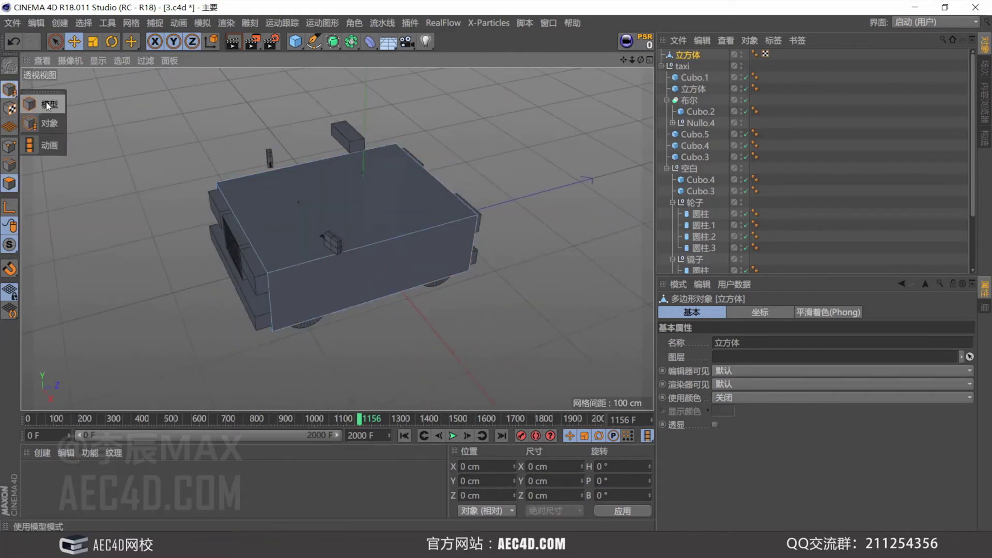
# Step: Inset the body's top polygon to about 114 by 161 cm with Extrude Inner
pyautogui.click(54, 43)
pyautogui.click(9, 183)
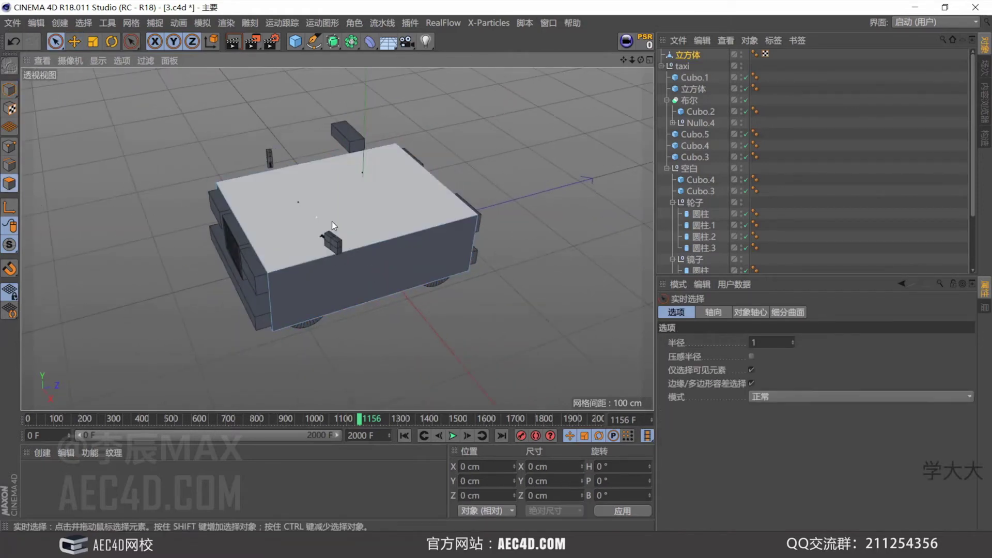
pyautogui.click(333, 216)
pyautogui.moveTo(333, 212)
pyautogui.keyDown('alt'); pyautogui.mouseDown()
pyautogui.moveTo(371, 208)
pyautogui.moveTo(326, 213)
pyautogui.moveTo(327, 222)
pyautogui.mouseUp(); pyautogui.keyUp('alt')
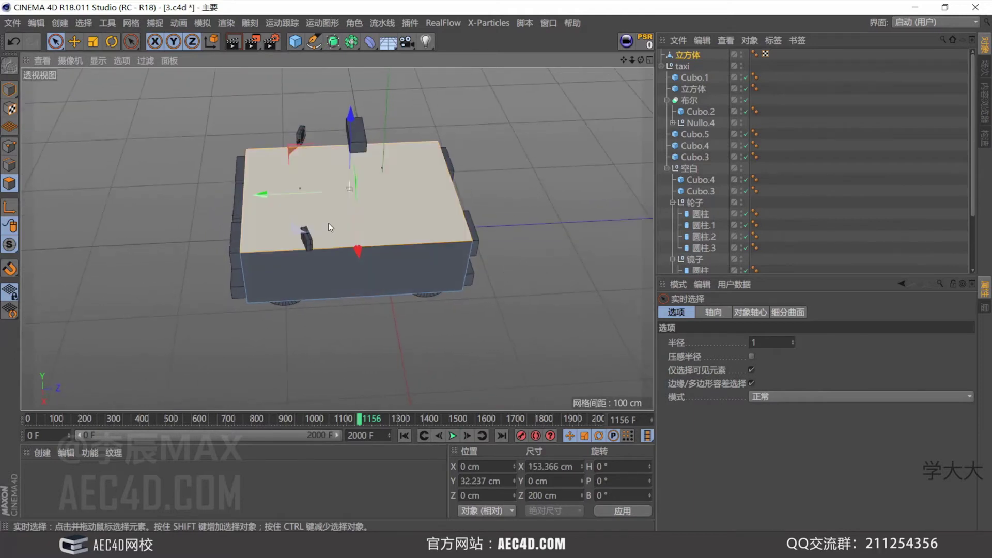
pyautogui.press('i')
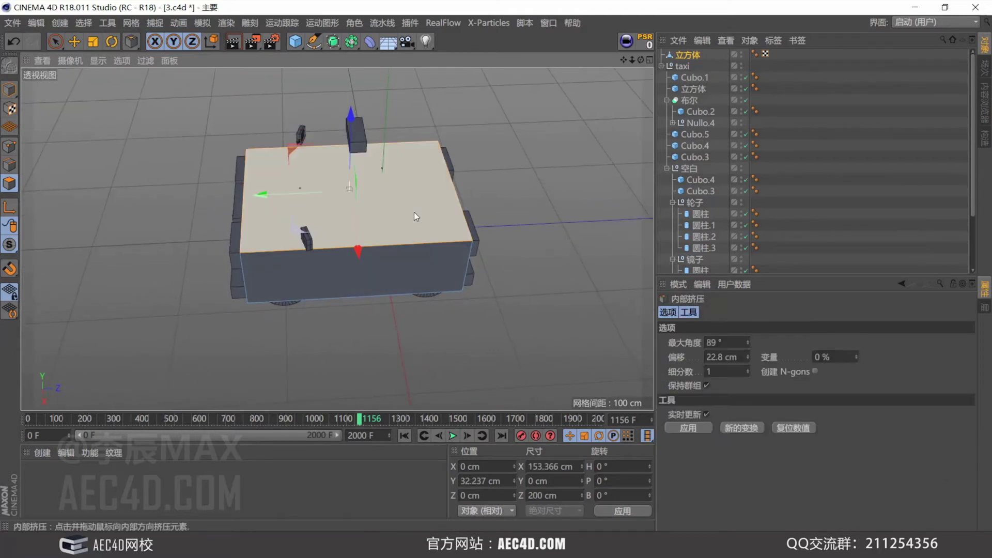
pyautogui.moveTo(523, 135); pyautogui.dragTo(570, 136)
# Step: Shorten the inset top face to about 133 cm, shift it about 12 cm rearward and narrow it to about 108 cm
pyautogui.press('t')
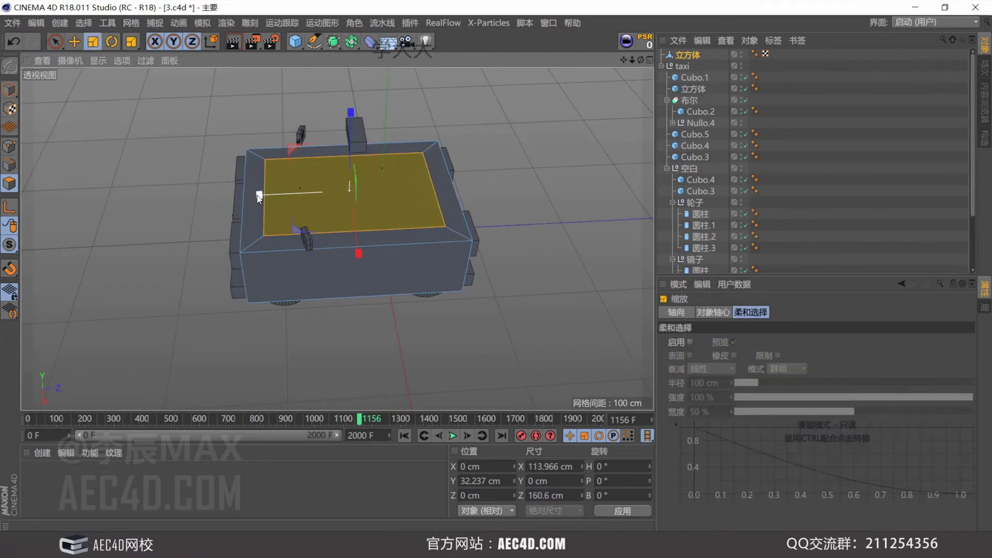
pyautogui.moveTo(258, 196); pyautogui.dragTo(279, 198)
pyautogui.press('e')
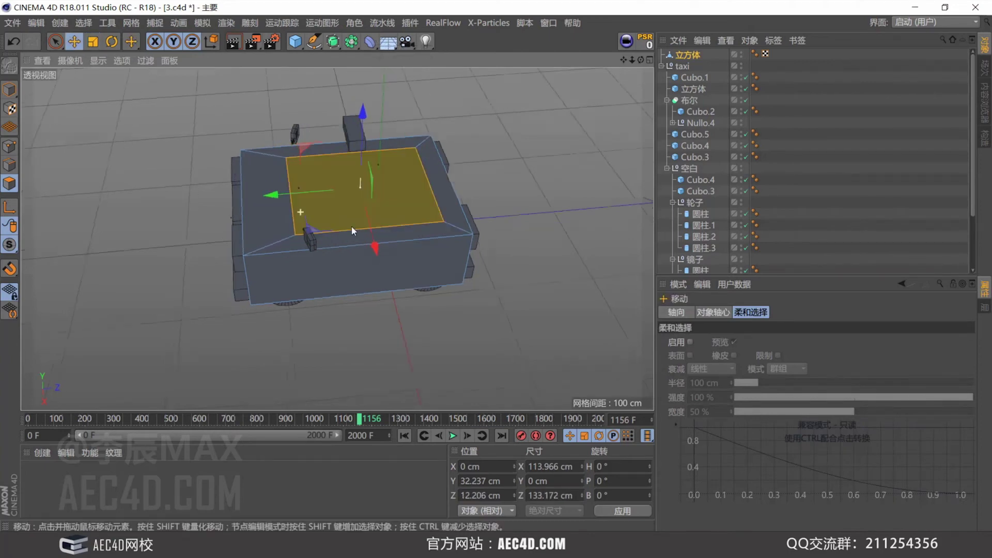
pyautogui.keyDown('alt'); pyautogui.moveTo(351, 226); pyautogui.dragTo(460, 222); pyautogui.keyUp('alt')
pyautogui.press('t')
pyautogui.moveTo(371, 174); pyautogui.dragTo(302, 163)
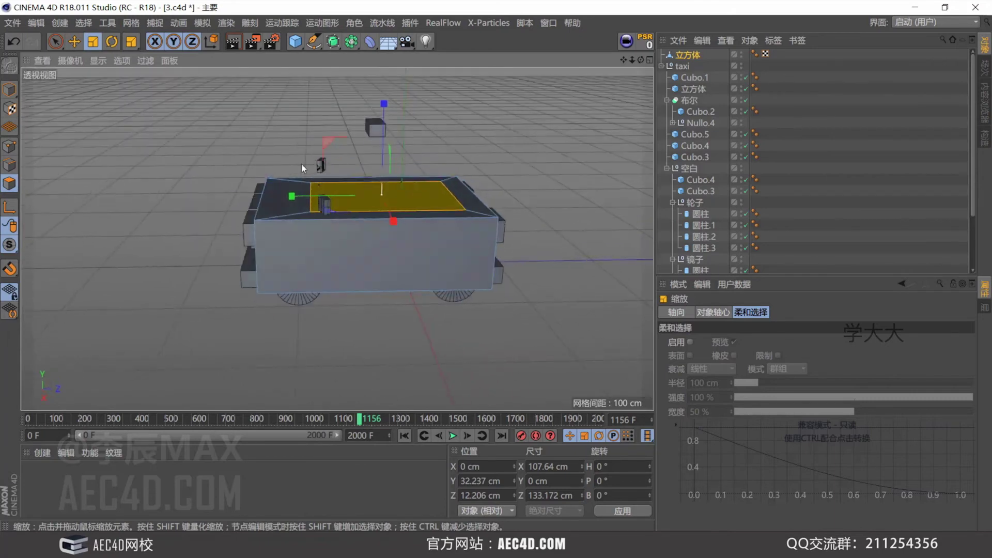
# Step: Raise the inset top face to about Y 49.2 cm and widen it to about 116 cm
pyautogui.press('e')
pyautogui.moveTo(383, 105); pyautogui.dragTo(385, 88)
pyautogui.keyDown('alt'); pyautogui.moveTo(331, 174); pyautogui.dragTo(224, 184); pyautogui.keyUp('alt')
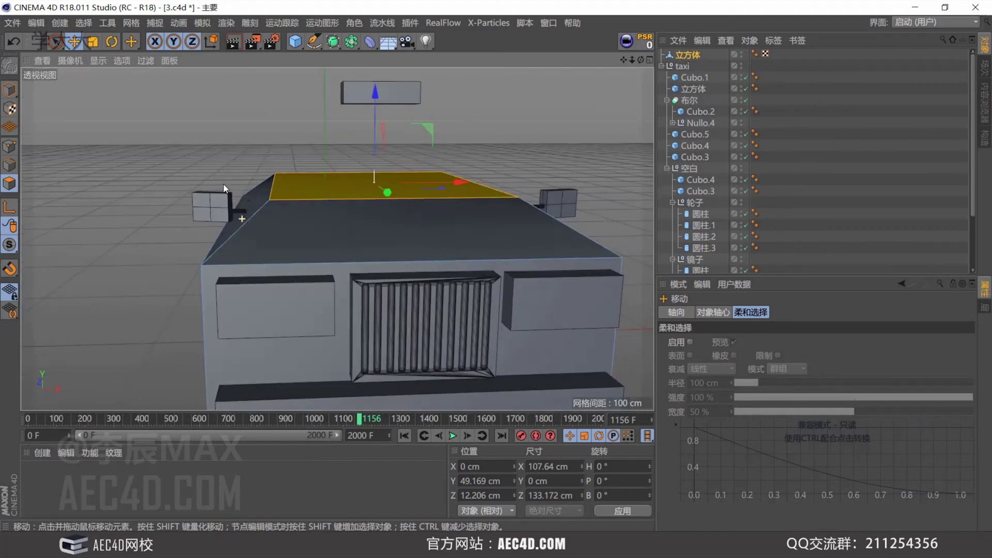
pyautogui.press('t')
pyautogui.moveTo(466, 187); pyautogui.dragTo(405, 181)
# Step: Extrude the raised top face upward about 43 cm to form the cabin, with its roof just under the taxi sign
pyautogui.press('d')
pyautogui.middleClick(405, 181)
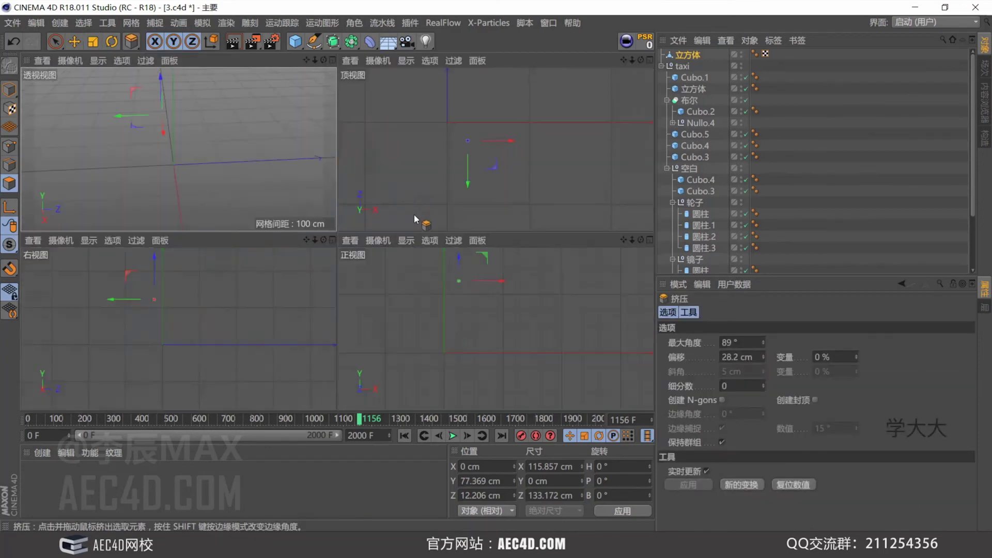
pyautogui.middleClick(432, 293)
pyautogui.scroll(1, 339, 205)
pyautogui.keyDown('alt'); pyautogui.moveTo(333, 205); pyautogui.dragTo(336, 256, button='middle'); pyautogui.keyUp('alt')
pyautogui.moveTo(244, 99); pyautogui.dragTo(253, 72)
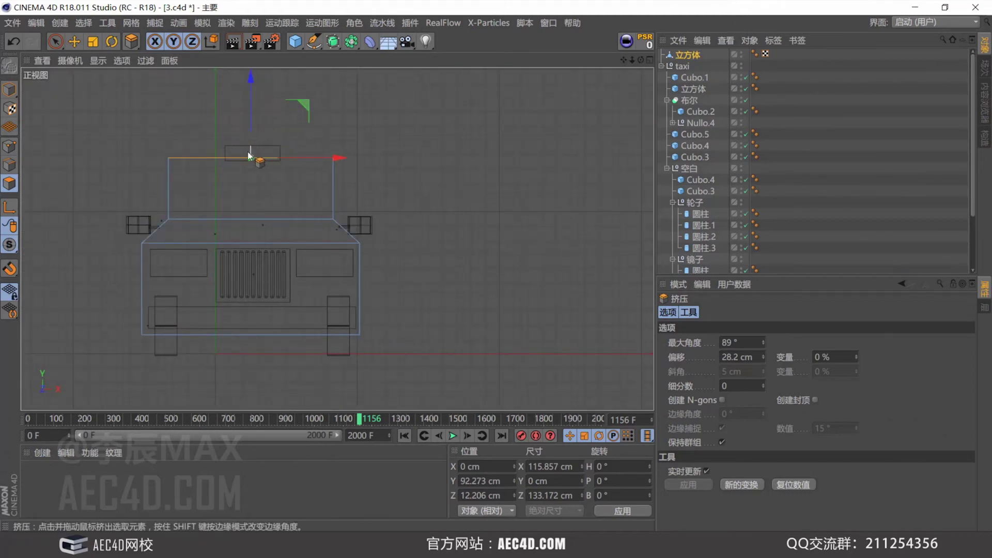
# Step: Taper the cabin by scaling the roof polygon to about 92 cm wide and 95 cm long
pyautogui.middleClick(262, 160)
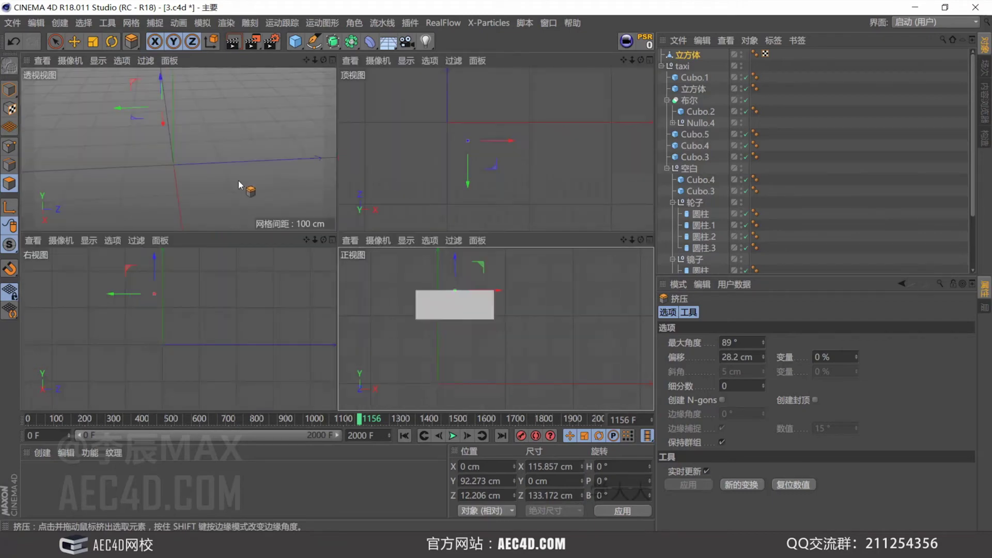
pyautogui.middleClick(238, 181)
pyautogui.keyDown('alt'); pyautogui.moveTo(287, 196); pyautogui.dragTo(287, 221); pyautogui.keyUp('alt')
pyautogui.press('t')
pyautogui.moveTo(156, 197); pyautogui.dragTo(181, 180)
pyautogui.moveTo(298, 166); pyautogui.dragTo(192, 155)
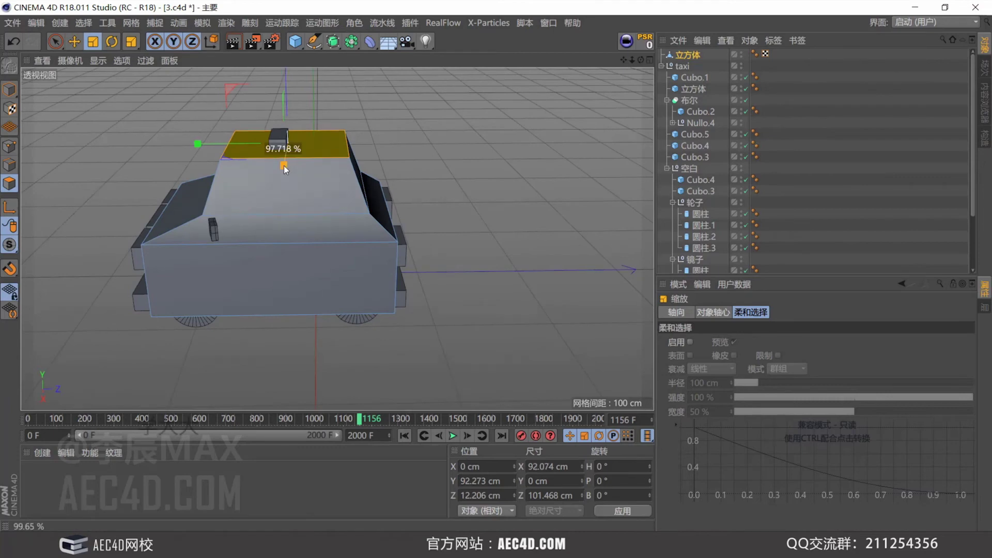
pyautogui.keyDown('alt'); pyautogui.moveTo(283, 166); pyautogui.dragTo(280, 237); pyautogui.keyUp('alt')
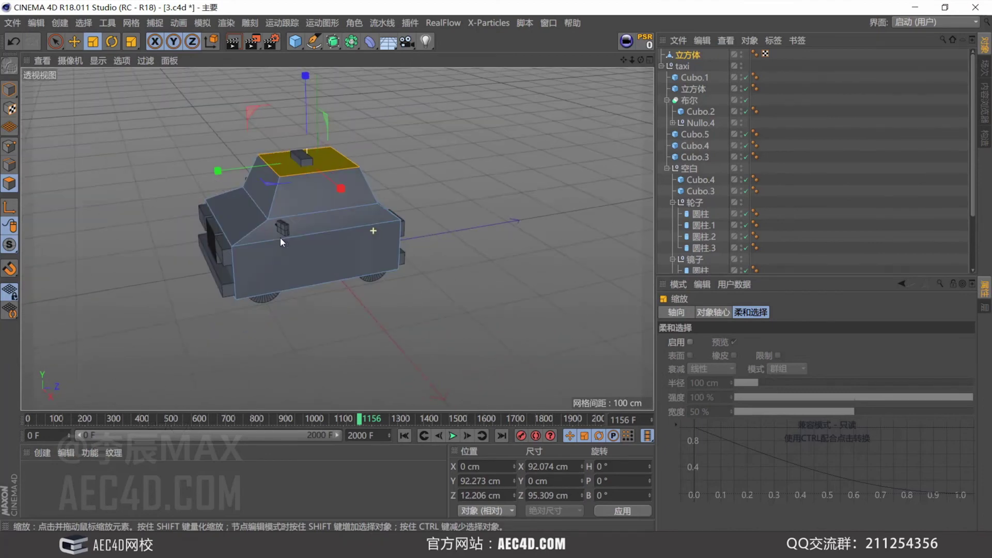
# Step: Add a loop cut across the middle of the car body at about 51% of the roof's side edge
pyautogui.click(499, 191)
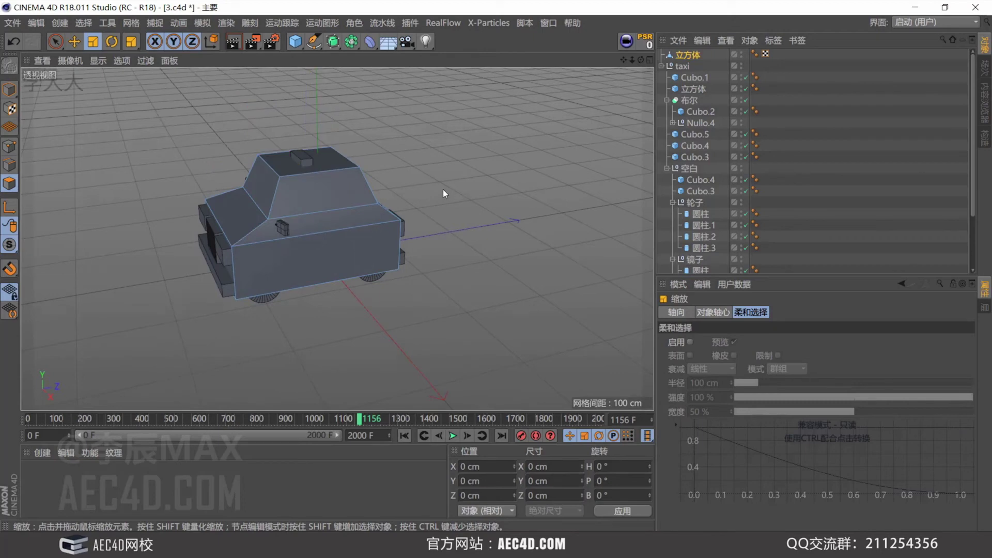
pyautogui.press('k')
pyautogui.press('k')
pyautogui.press('l')
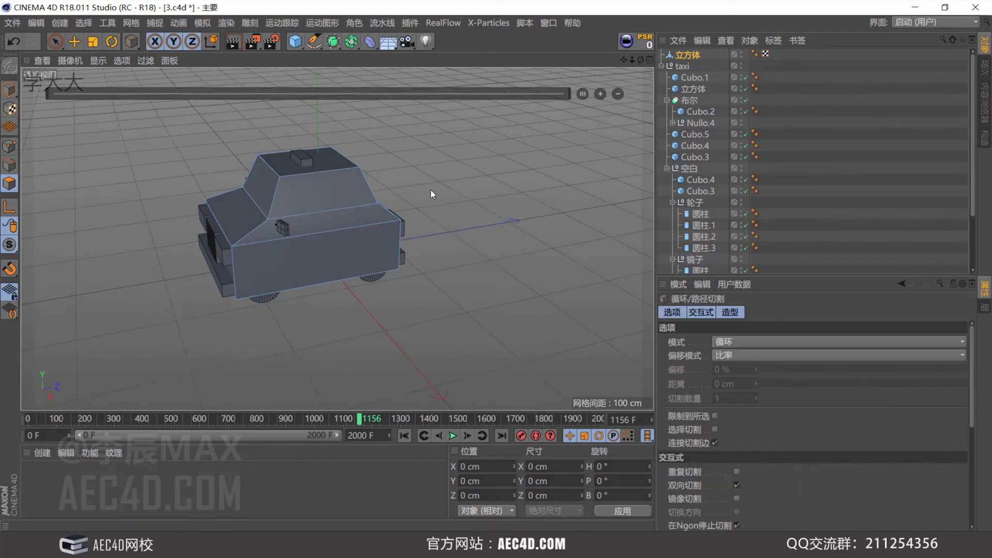
pyautogui.moveTo(324, 172)
pyautogui.keyDown('alt'); pyautogui.mouseDown()
pyautogui.moveTo(303, 173)
pyautogui.moveTo(318, 172)
pyautogui.mouseUp(); pyautogui.keyUp('alt')
pyautogui.click(320, 171)
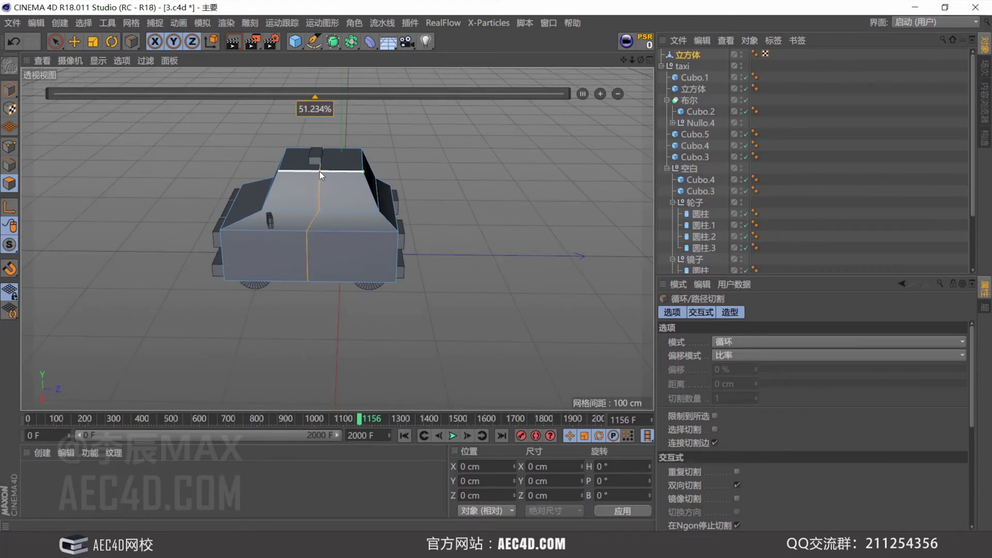
pyautogui.keyDown('alt'); pyautogui.moveTo(418, 207); pyautogui.dragTo(486, 209); pyautogui.keyUp('alt')
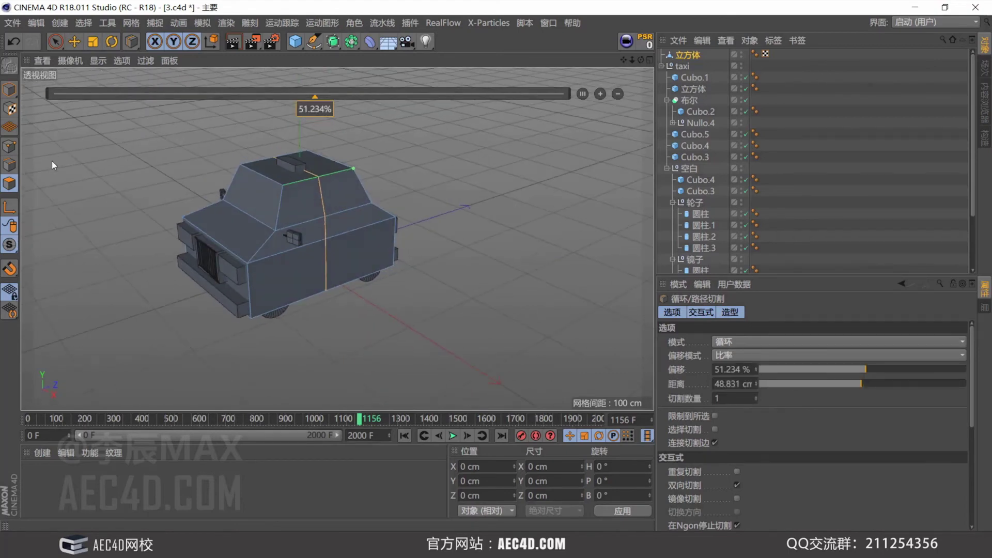
# Step: Inset the windshield polygon by 5.4 cm and delete the inner polygon to open the window
pyautogui.click(55, 41)
pyautogui.keyDown('alt'); pyautogui.moveTo(324, 212); pyautogui.dragTo(232, 213); pyautogui.keyUp('alt')
pyautogui.click(223, 213)
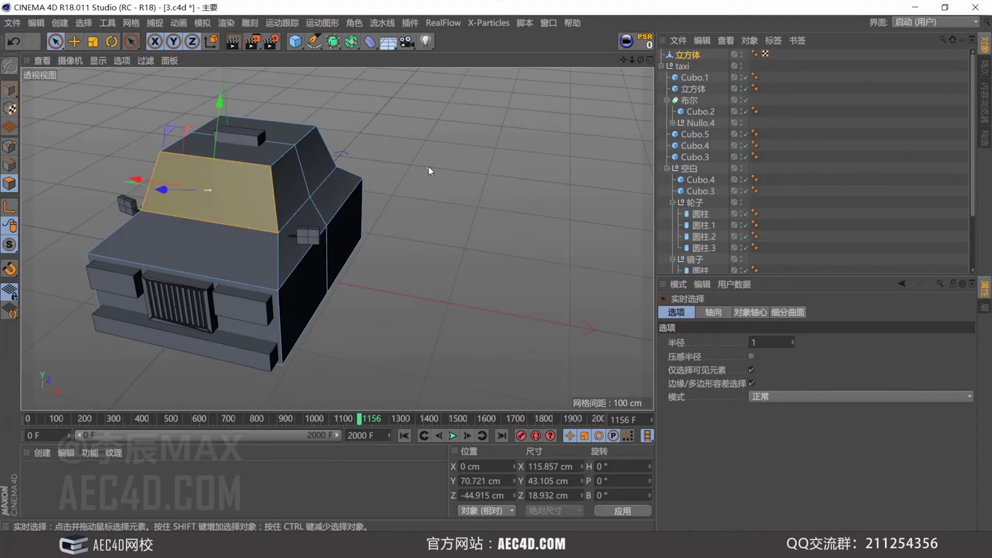
pyautogui.press('i')
pyautogui.moveTo(439, 154); pyautogui.dragTo(466, 154)
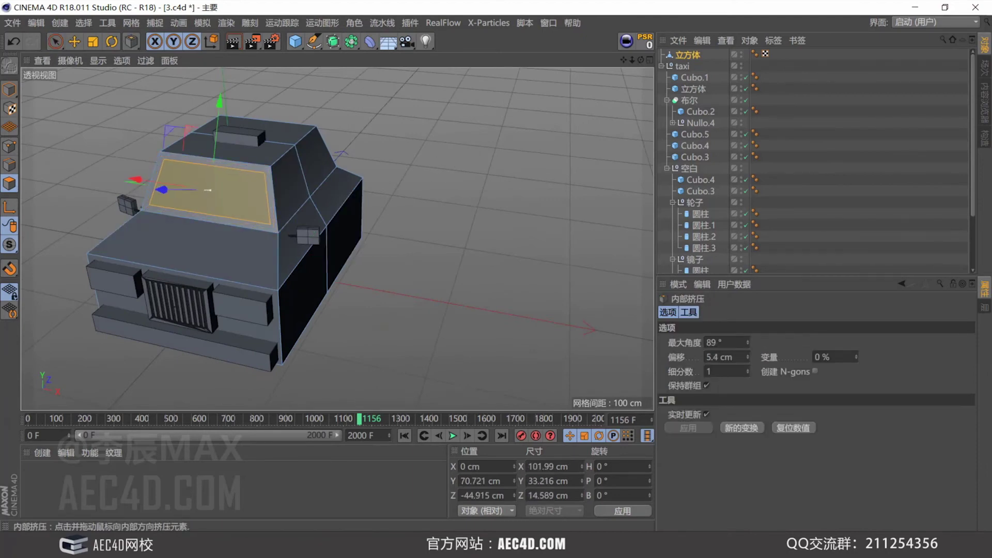
pyautogui.click(381, 187)
# Step: Inset the four side window polygons of the cabin individually by 4.8 cm, with Preserve Groups turned off
pyautogui.keyDown('alt'); pyautogui.moveTo(231, 194); pyautogui.dragTo(299, 177); pyautogui.keyUp('alt')
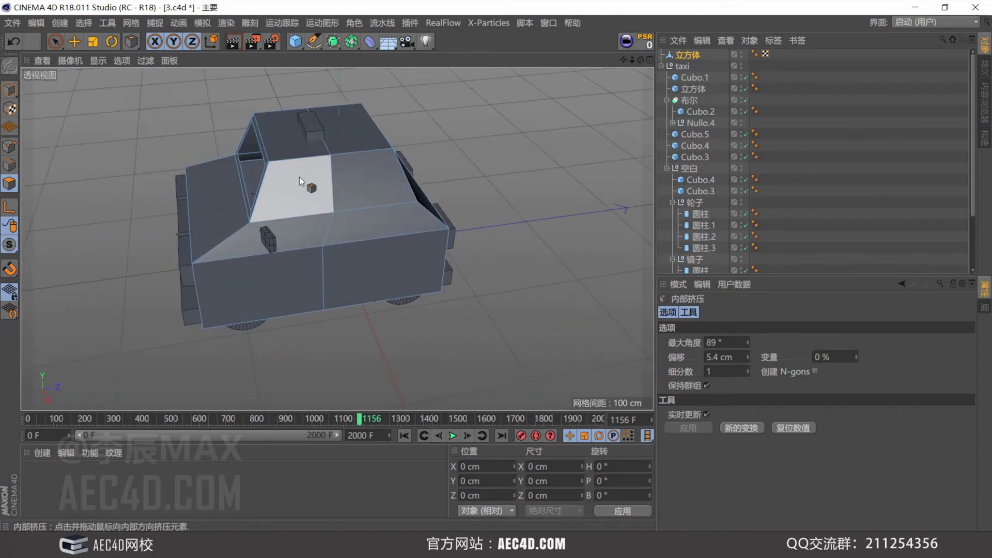
pyautogui.click(297, 175)
pyautogui.keyDown('alt'); pyautogui.moveTo(377, 174); pyautogui.dragTo(275, 146); pyautogui.keyUp('alt')
pyautogui.keyDown('shift'); pyautogui.click(275, 146); pyautogui.keyUp('shift')
pyautogui.keyDown('shift'); pyautogui.click(338, 146); pyautogui.keyUp('shift')
pyautogui.keyDown('alt'); pyautogui.moveTo(338, 183); pyautogui.dragTo(346, 195); pyautogui.keyUp('alt')
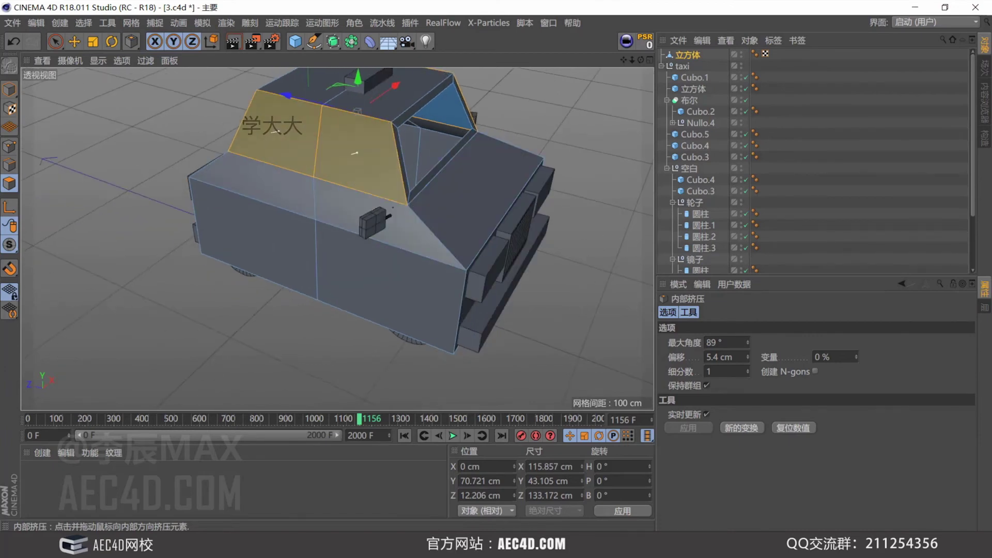
pyautogui.moveTo(574, 105); pyautogui.dragTo(599, 105)
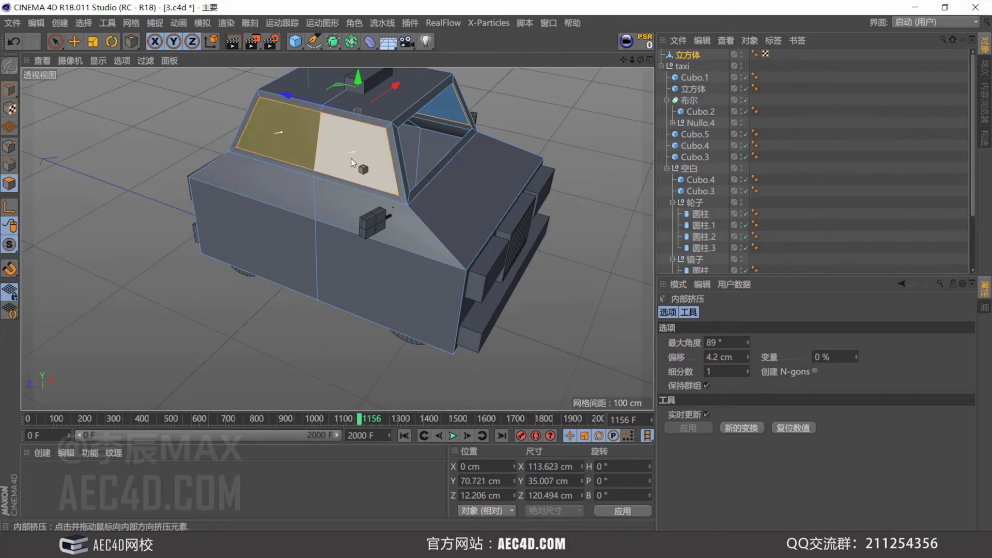
pyautogui.hotkey('ctrl', 'z')
pyautogui.click(706, 386)
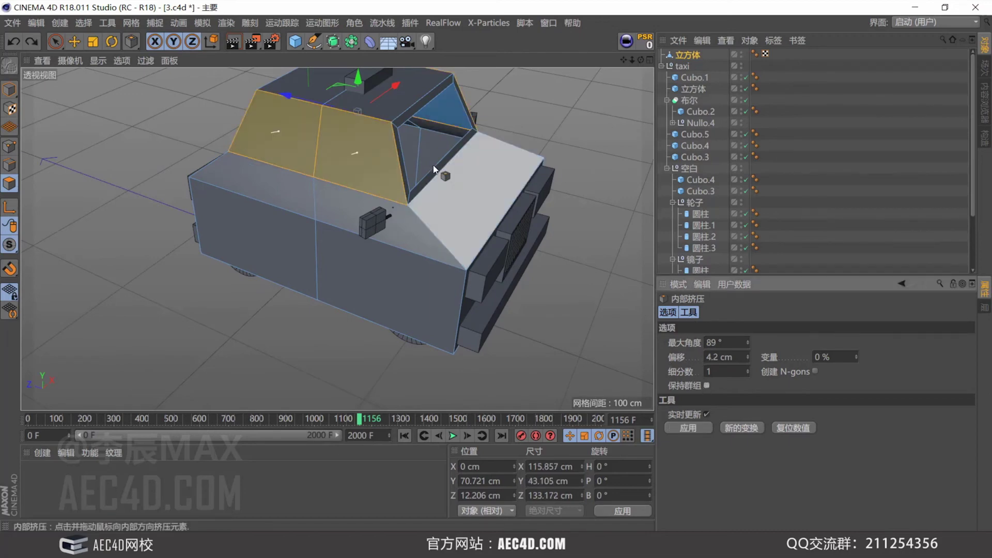
pyautogui.moveTo(515, 113); pyautogui.dragTo(539, 113)
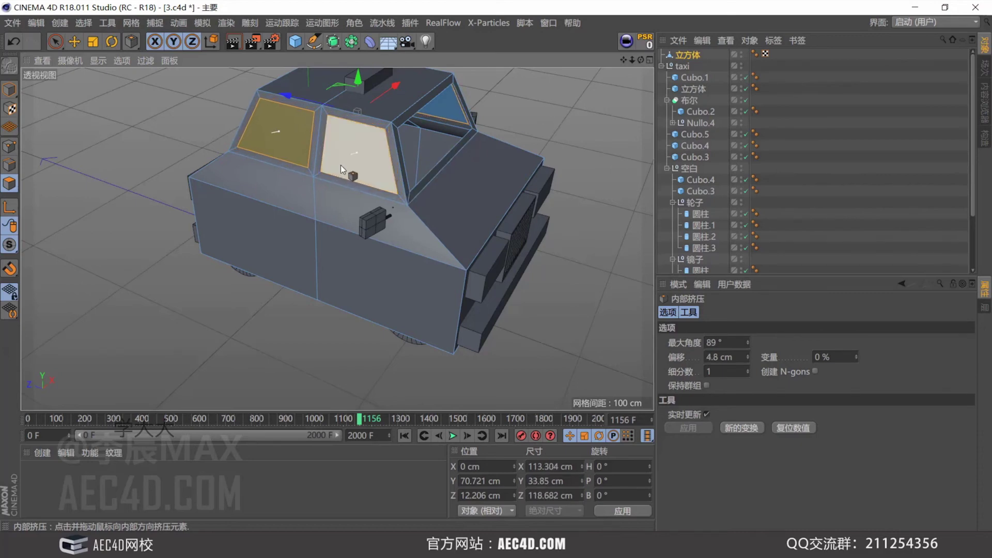
# Step: Extrude the inset side window polygons inward with an offset of -5.1 cm to recess the windows
pyautogui.keyDown('alt'); pyautogui.moveTo(345, 169); pyautogui.dragTo(140, 148); pyautogui.keyUp('alt')
pyautogui.keyDown('alt'); pyautogui.moveTo(473, 222); pyautogui.dragTo(386, 244); pyautogui.keyUp('alt')
pyautogui.press('d')
pyautogui.moveTo(542, 202); pyautogui.dragTo(502, 202)
pyautogui.scroll(-3, 392, 206)
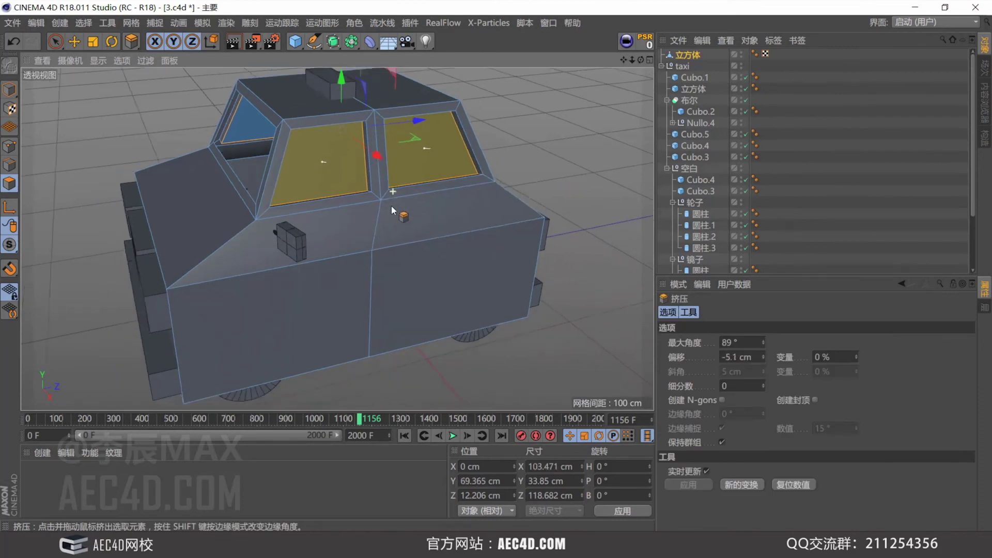
pyautogui.keyDown('alt'); pyautogui.moveTo(394, 215); pyautogui.dragTo(387, 181); pyautogui.keyUp('alt')
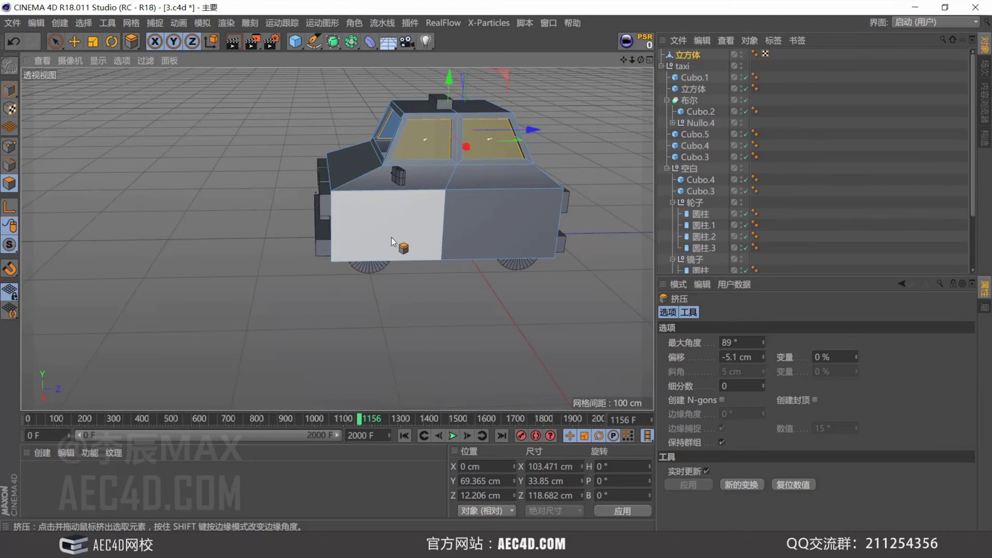
pyautogui.keyDown('alt'); pyautogui.moveTo(388, 225); pyautogui.dragTo(534, 240); pyautogui.keyUp('alt')
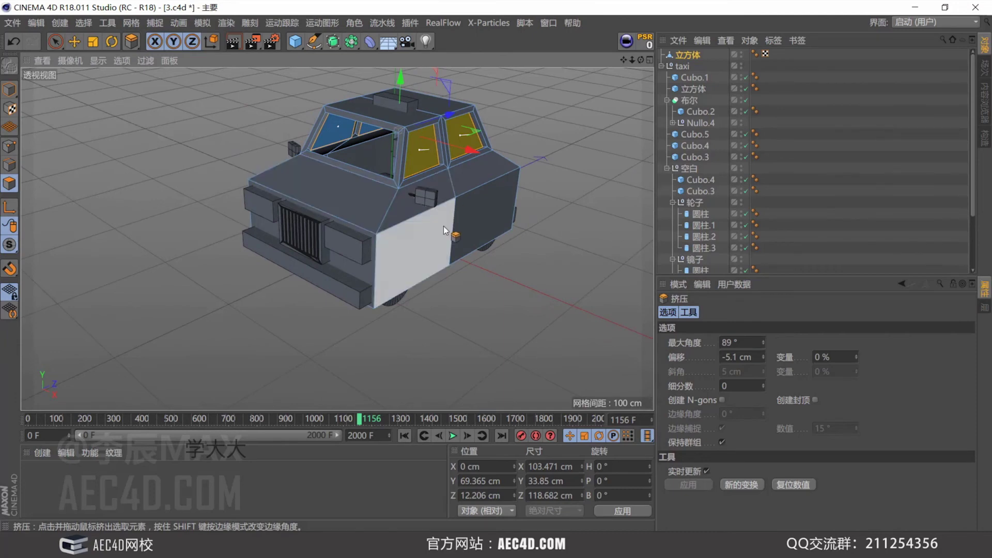
pyautogui.scroll(4, 386, 217)
pyautogui.scroll(-1, 398, 227)
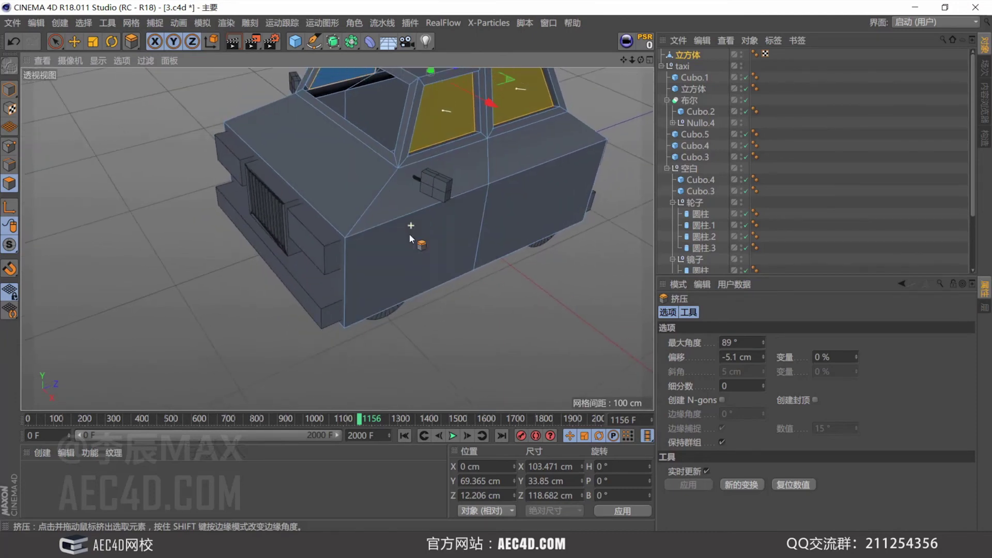
# Step: Move the body polygon object into the taxi group and select its Phong tag
pyautogui.moveTo(688, 54); pyautogui.dragTo(689, 71)
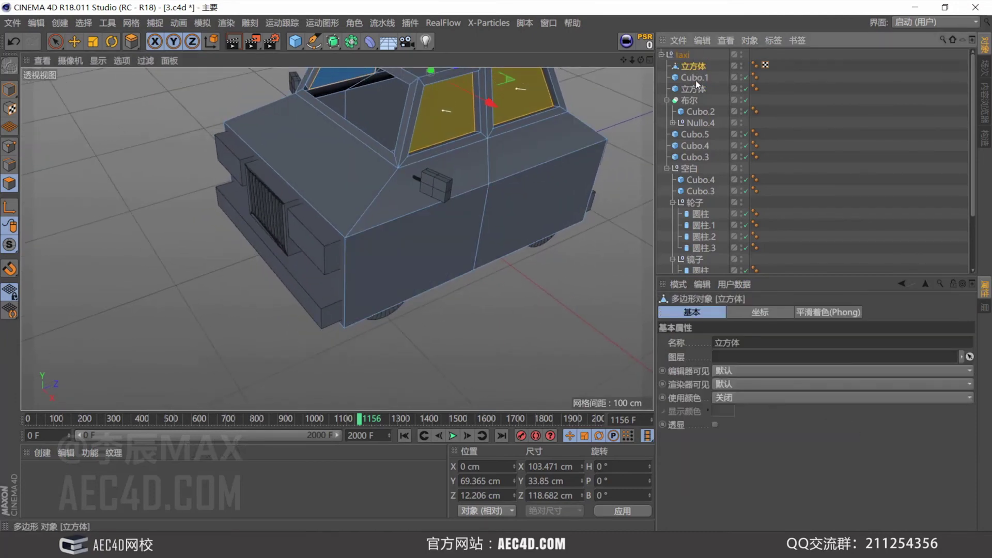
pyautogui.click(772, 109)
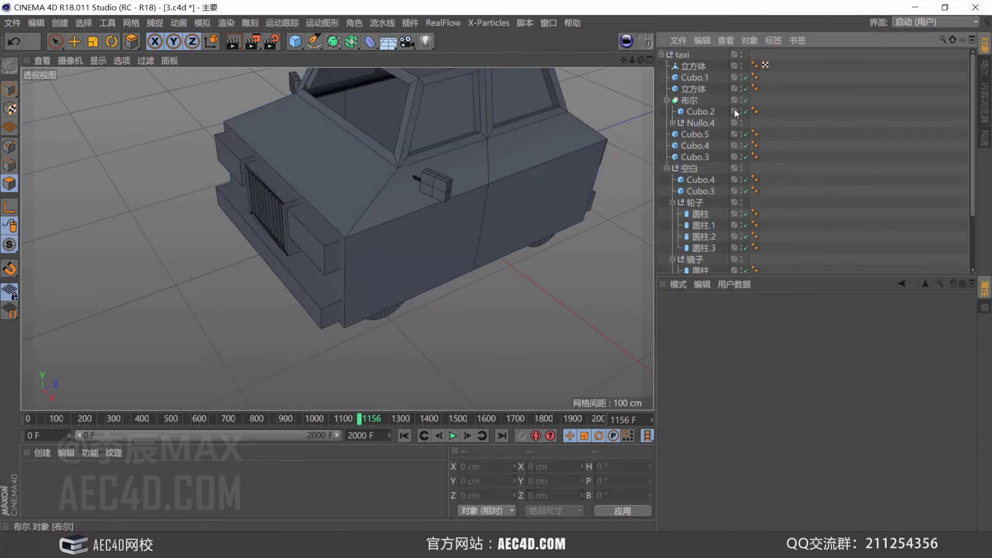
pyautogui.click(755, 65)
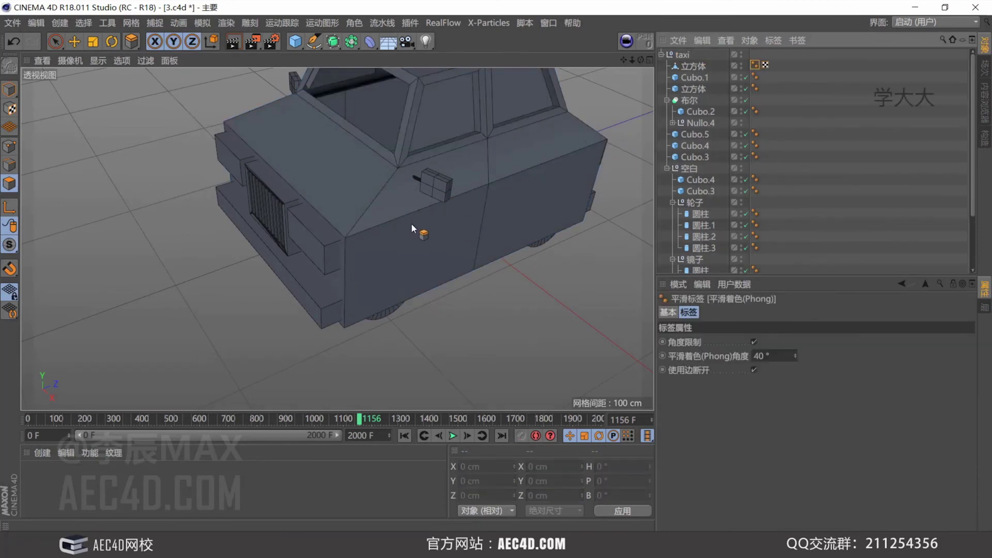
# Step: Render viewport previews of the car from the front and rear to check the shading of the body
pyautogui.scroll(5, 372, 207)
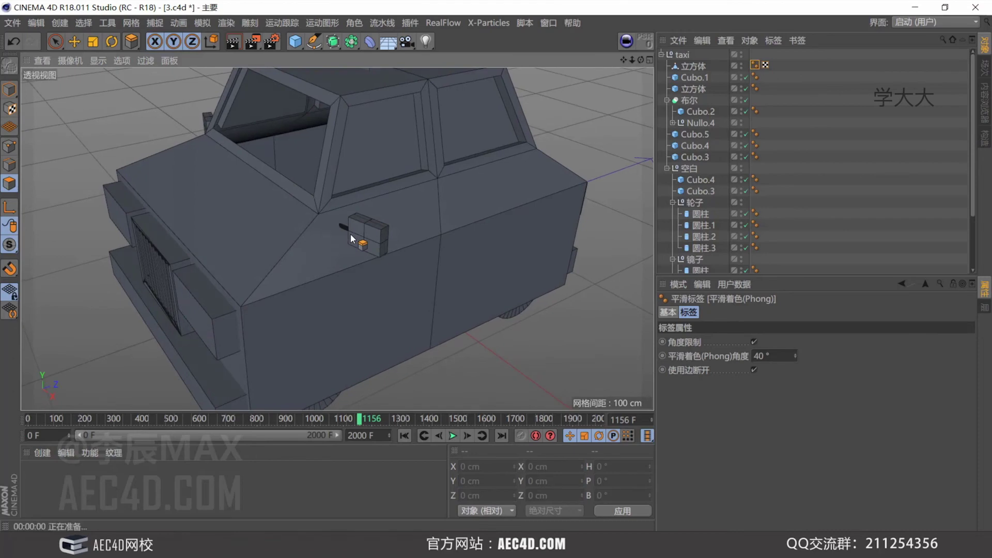
pyautogui.hotkey('ctrl', 'r')
pyautogui.click(510, 223)
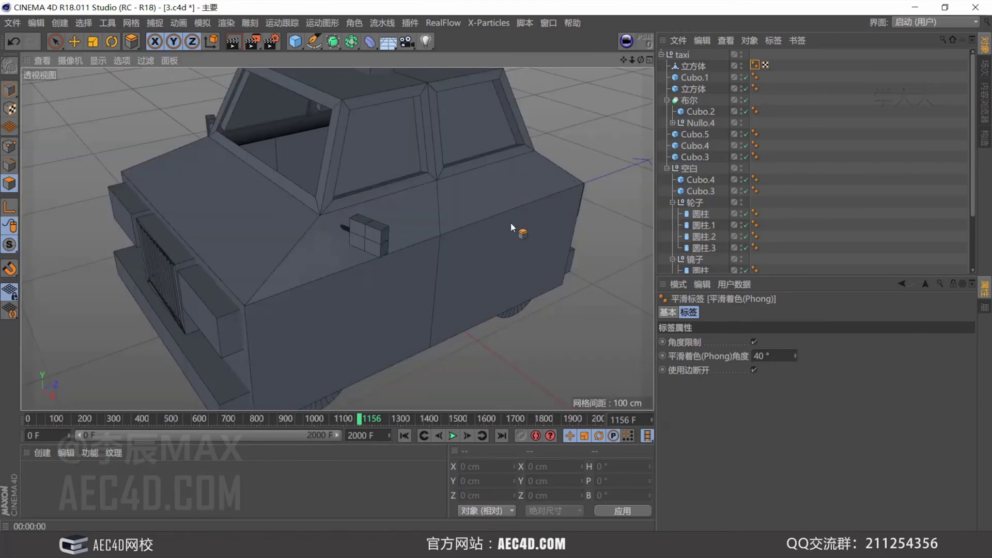
pyautogui.keyDown('alt'); pyautogui.moveTo(423, 246); pyautogui.dragTo(400, 260, button='right'); pyautogui.keyUp('alt')
pyautogui.keyDown('alt'); pyautogui.moveTo(441, 238); pyautogui.dragTo(313, 213); pyautogui.keyUp('alt')
pyautogui.moveTo(485, 211)
pyautogui.keyDown('alt'); pyautogui.mouseDown()
pyautogui.moveTo(454, 218)
pyautogui.moveTo(486, 219)
pyautogui.mouseUp(); pyautogui.keyUp('alt')
pyautogui.hotkey('ctrl', 'r')
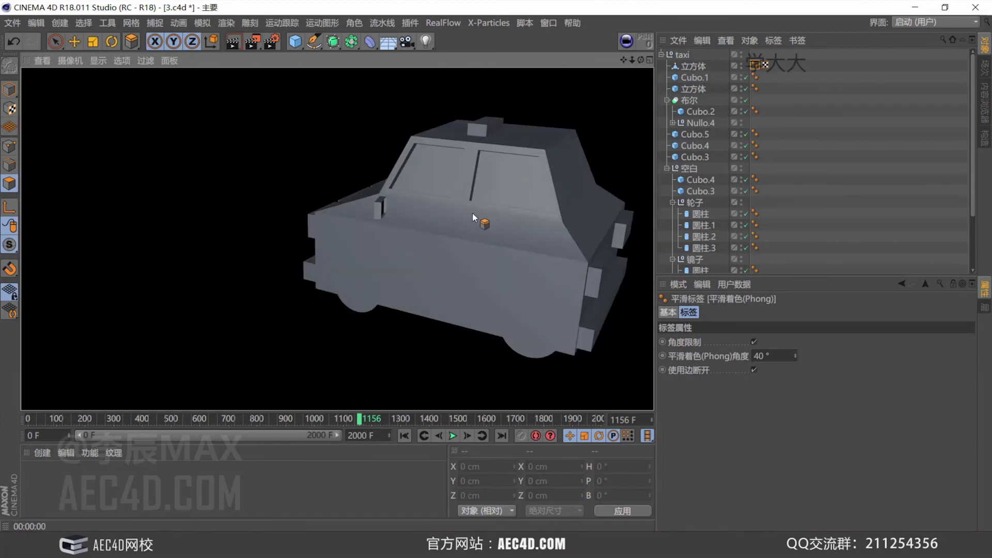
# Step: Switch to PotPlayer to compare the model with the low-poly car in the reference video 2.mov, and return to Cinema 4D
pyautogui.keyDown('alt'); pyautogui.moveTo(473, 213); pyautogui.dragTo(448, 223, button='right'); pyautogui.keyUp('alt')
pyautogui.keyDown('alt'); pyautogui.moveTo(447, 223); pyautogui.dragTo(417, 295); pyautogui.keyUp('alt')
pyautogui.click(268, 545)
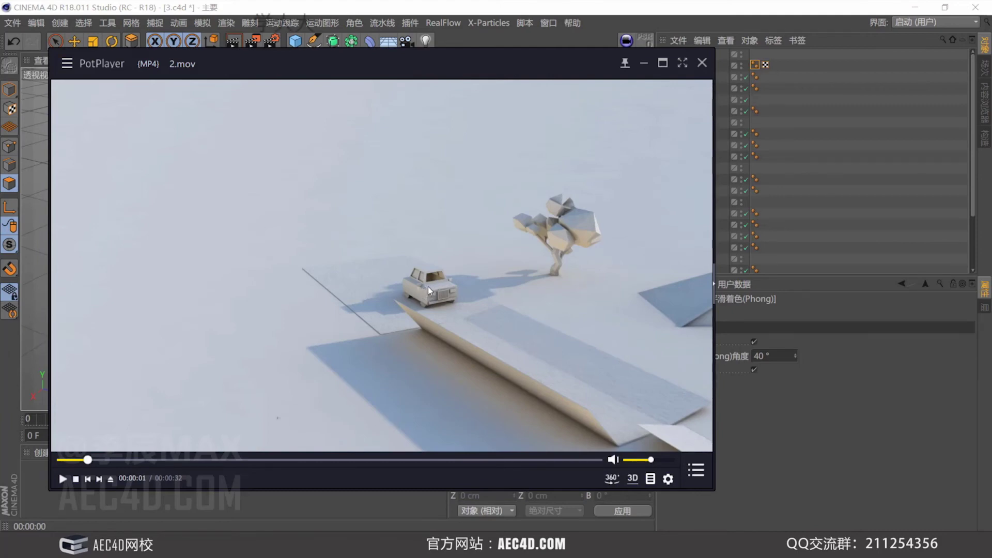
pyautogui.click(645, 62)
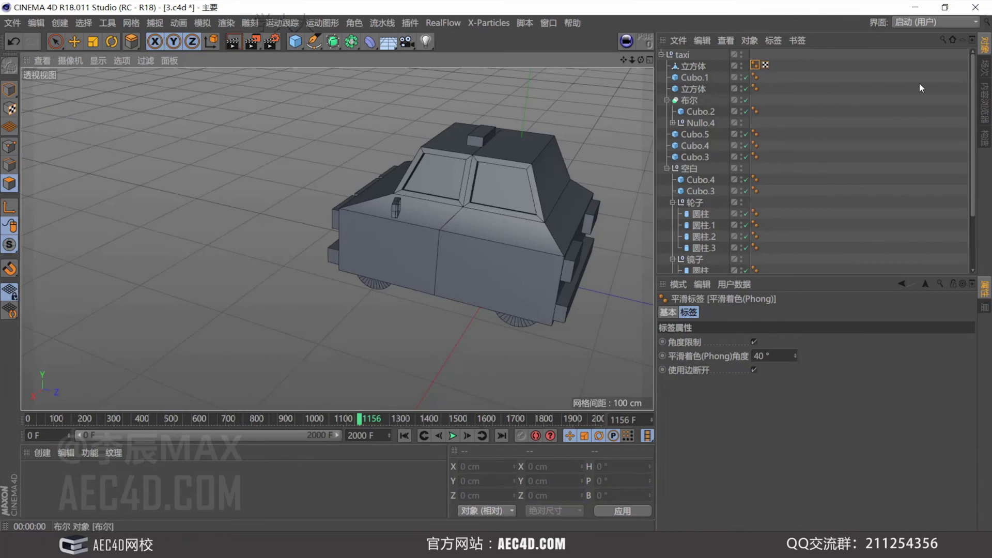
# Step: Select all Phong tags in the scene through the object manager's tag filter and delete them
pyautogui.click(962, 40)
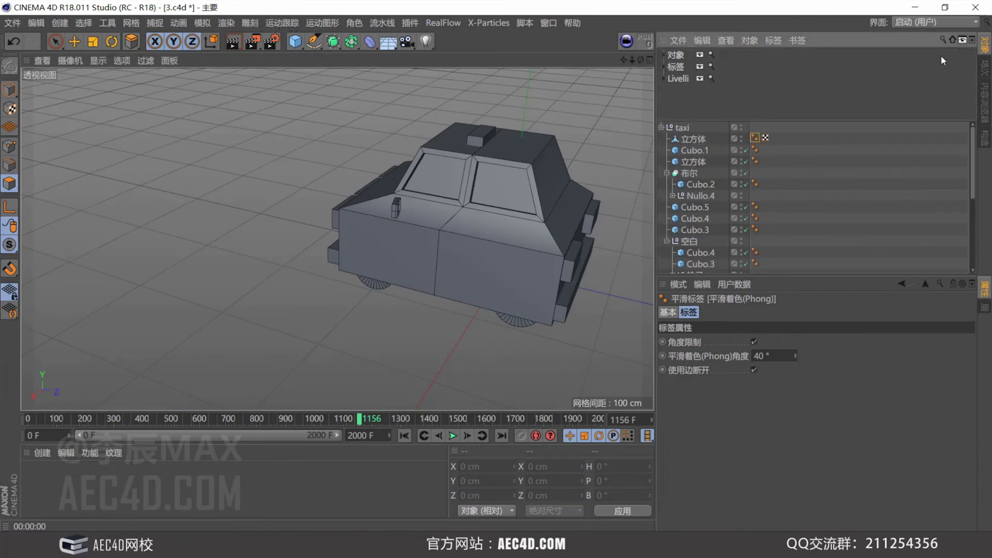
pyautogui.click(663, 66)
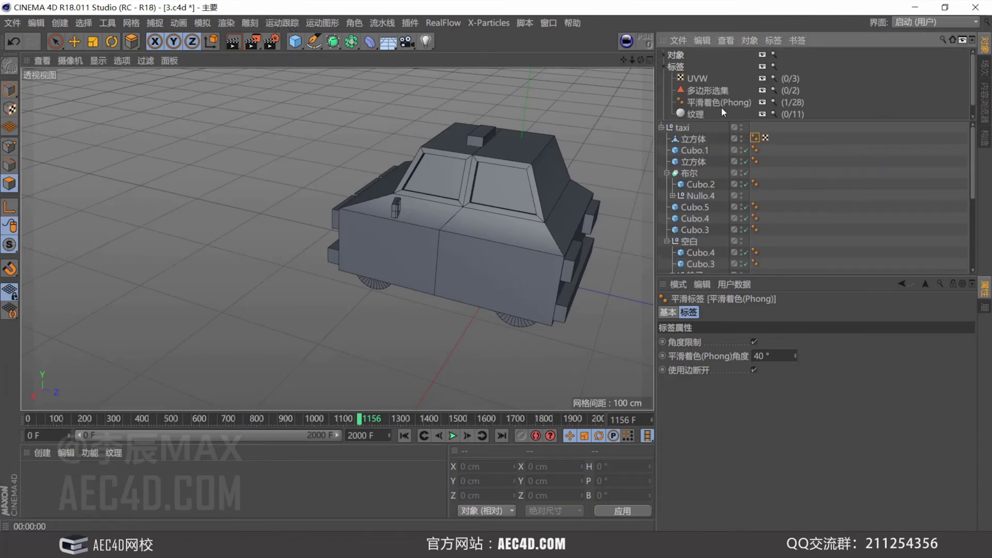
pyautogui.click(728, 103)
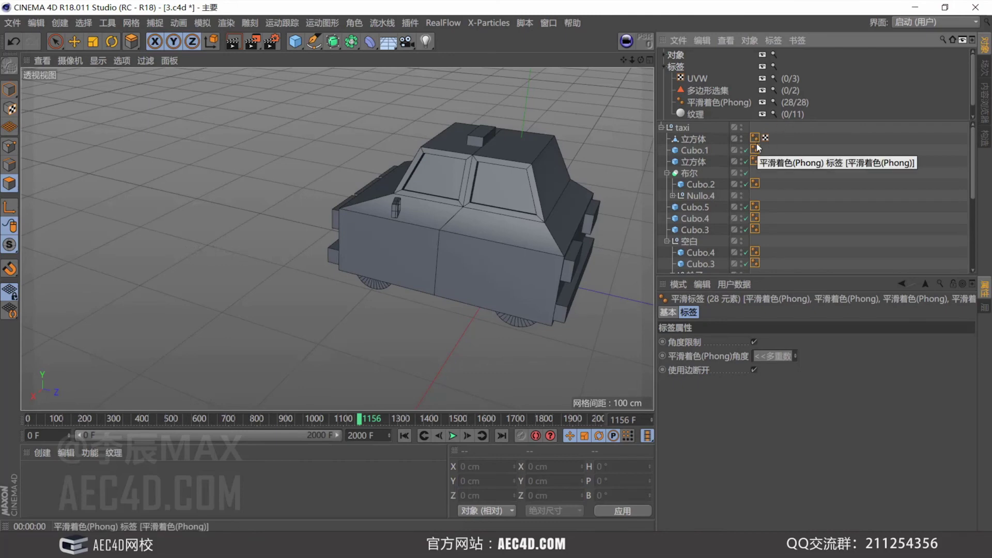
pyautogui.scroll(-1, 972, 159)
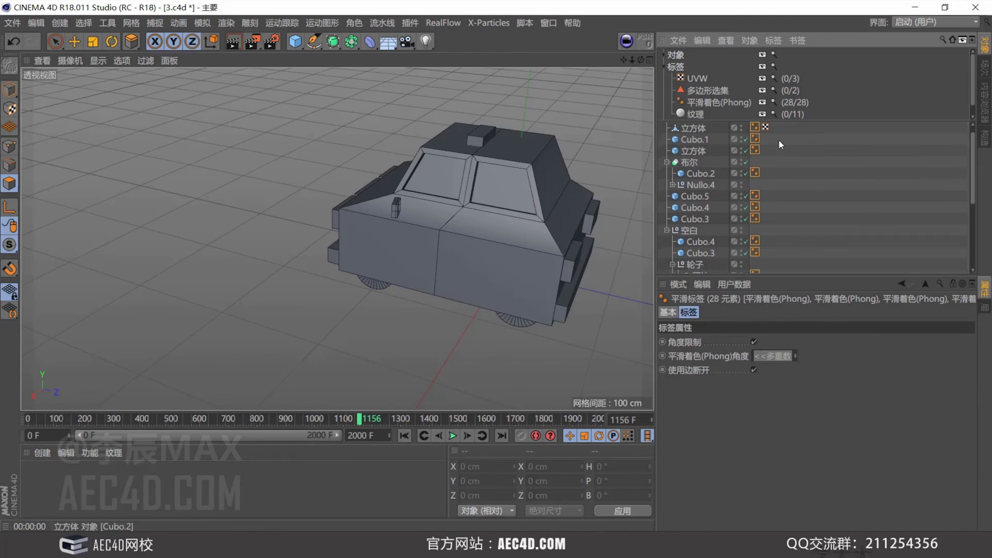
pyautogui.press('Delete')
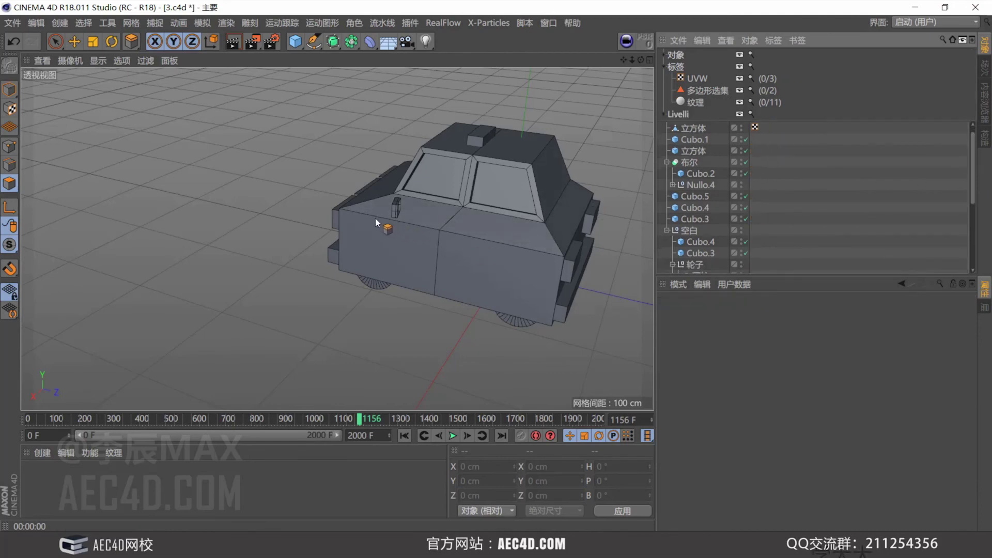
# Step: Render a preview of the car and inspect its faceted shading from the front and sides
pyautogui.keyDown('alt'); pyautogui.moveTo(375, 218); pyautogui.dragTo(491, 217); pyautogui.keyUp('alt')
pyautogui.moveTo(376, 188)
pyautogui.keyDown('alt'); pyautogui.mouseDown()
pyautogui.moveTo(379, 206)
pyautogui.moveTo(420, 212)
pyautogui.mouseUp(); pyautogui.keyUp('alt')
pyautogui.hotkey('ctrl', 'r')
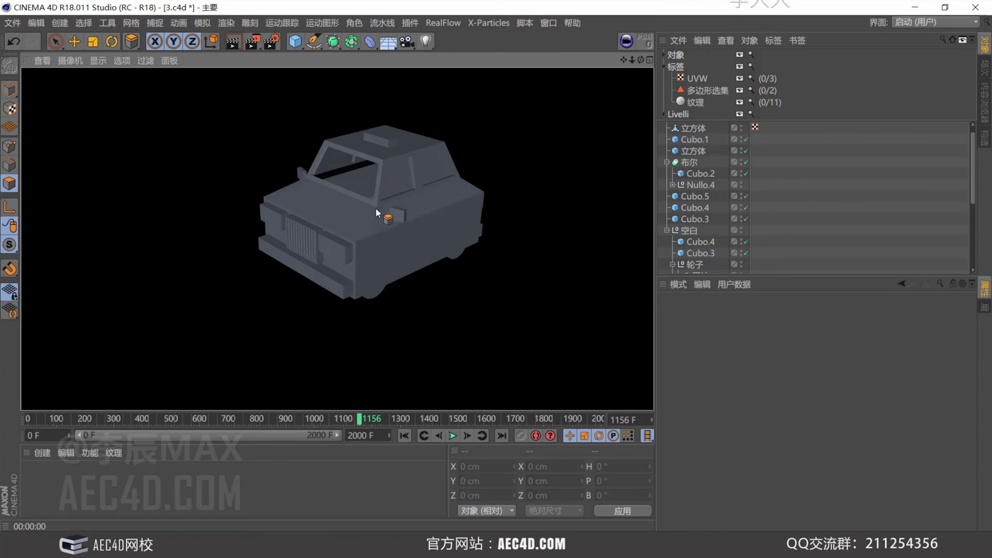
pyautogui.keyDown('alt'); pyautogui.moveTo(380, 219); pyautogui.dragTo(352, 225); pyautogui.keyUp('alt')
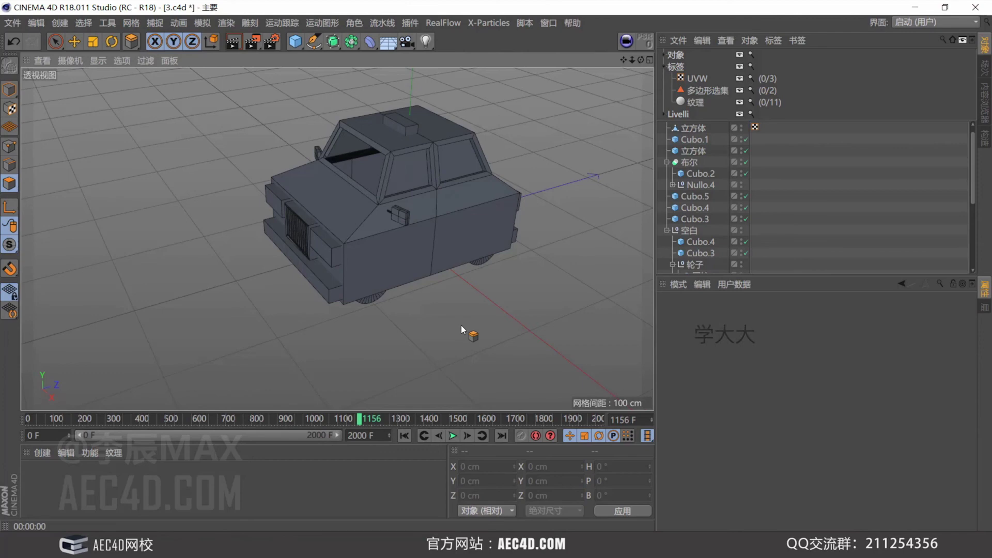
pyautogui.moveTo(315, 246)
pyautogui.keyDown('alt'); pyautogui.mouseDown()
pyautogui.moveTo(350, 219)
pyautogui.moveTo(311, 246)
pyautogui.mouseUp(); pyautogui.keyUp('alt')
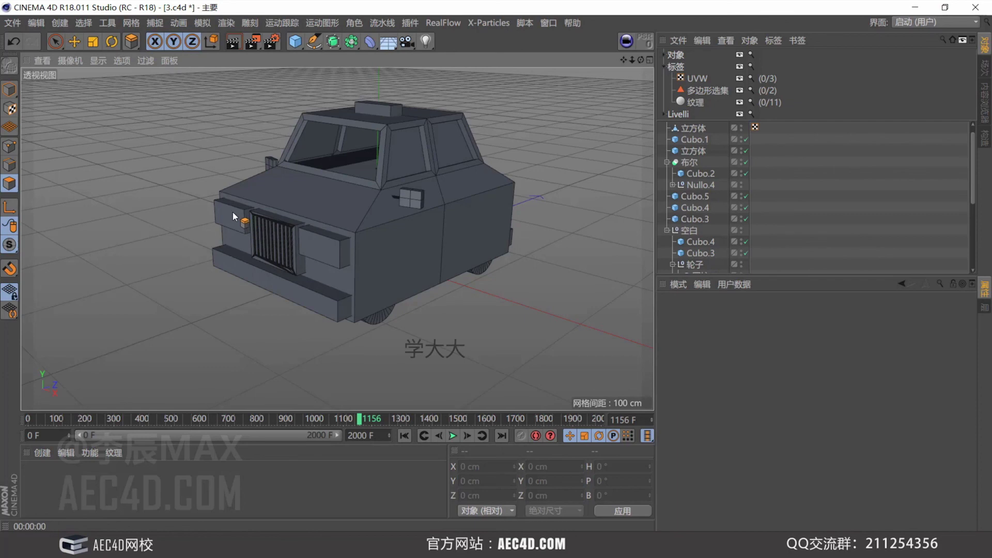
pyautogui.keyDown('alt'); pyautogui.moveTo(386, 222); pyautogui.dragTo(345, 196); pyautogui.keyUp('alt')
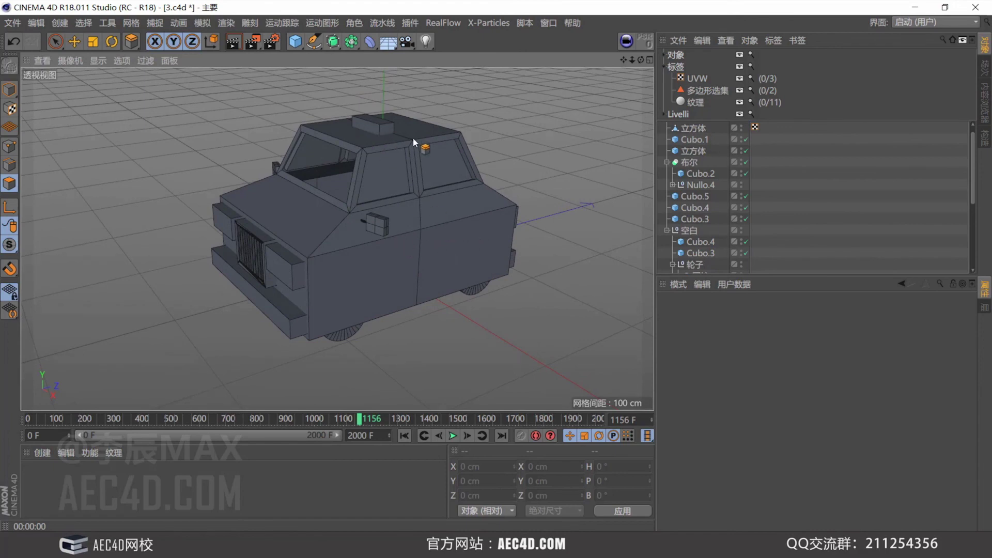
pyautogui.keyDown('alt'); pyautogui.moveTo(479, 223); pyautogui.dragTo(472, 221); pyautogui.keyUp('alt')
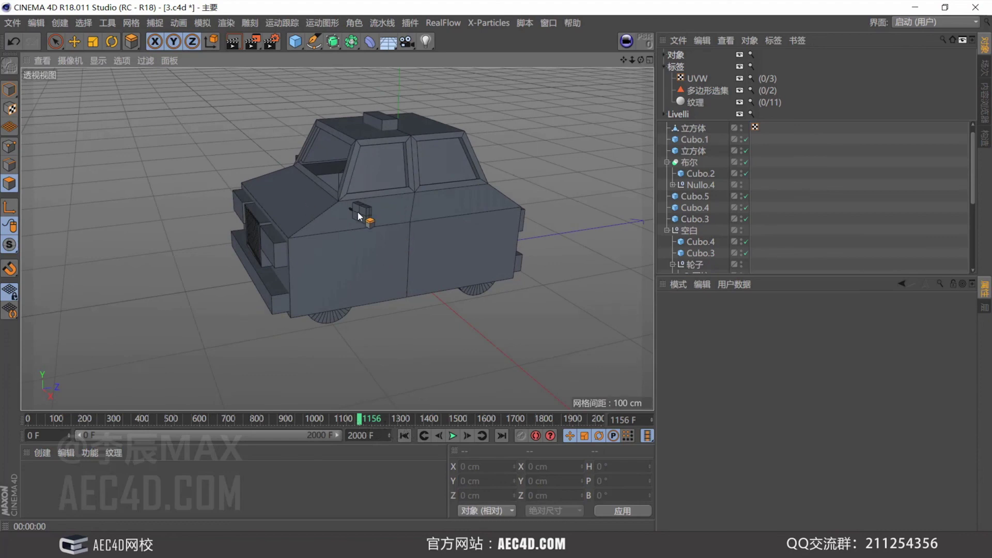
pyautogui.keyDown('alt'); pyautogui.moveTo(361, 211); pyautogui.dragTo(466, 221); pyautogui.keyUp('alt')
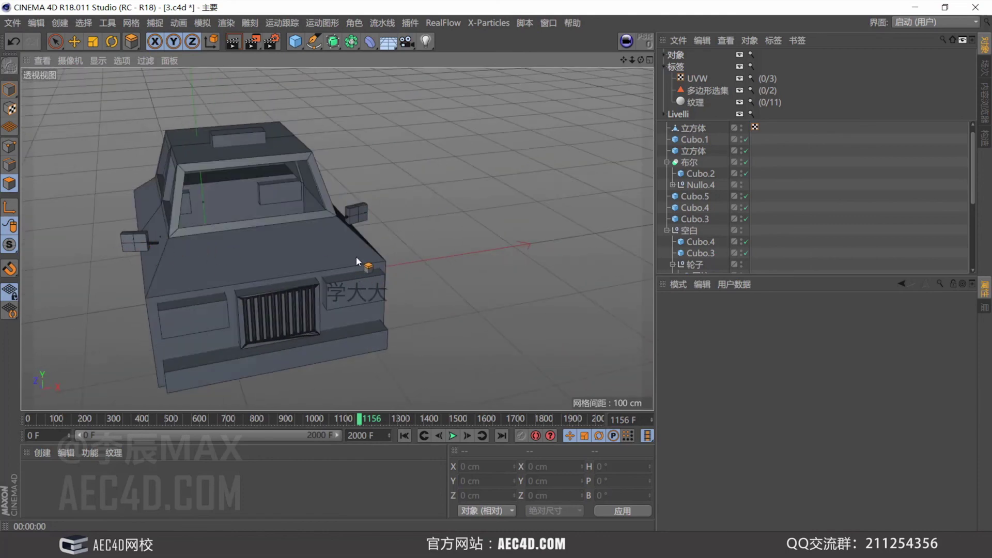
pyautogui.keyDown('alt'); pyautogui.moveTo(356, 256); pyautogui.dragTo(326, 286); pyautogui.keyUp('alt')
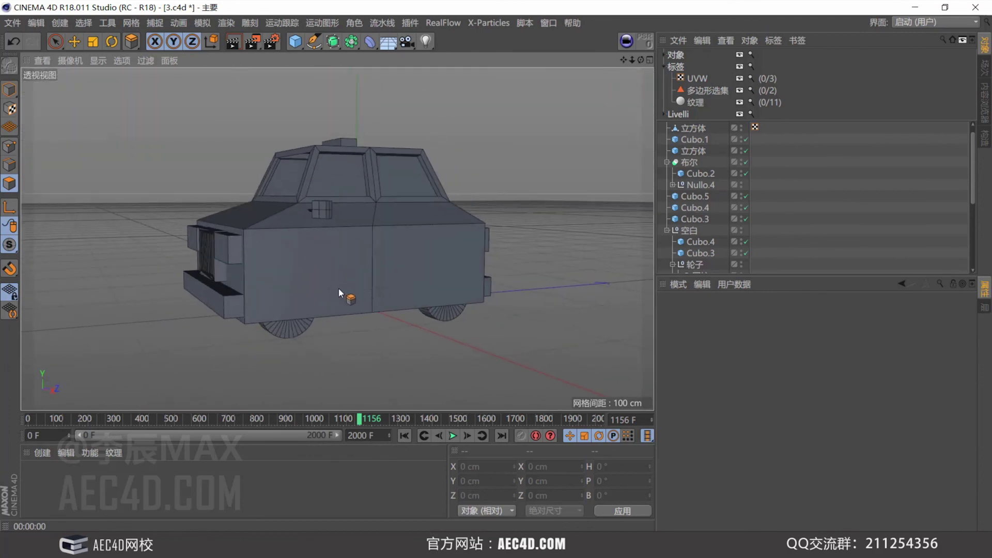